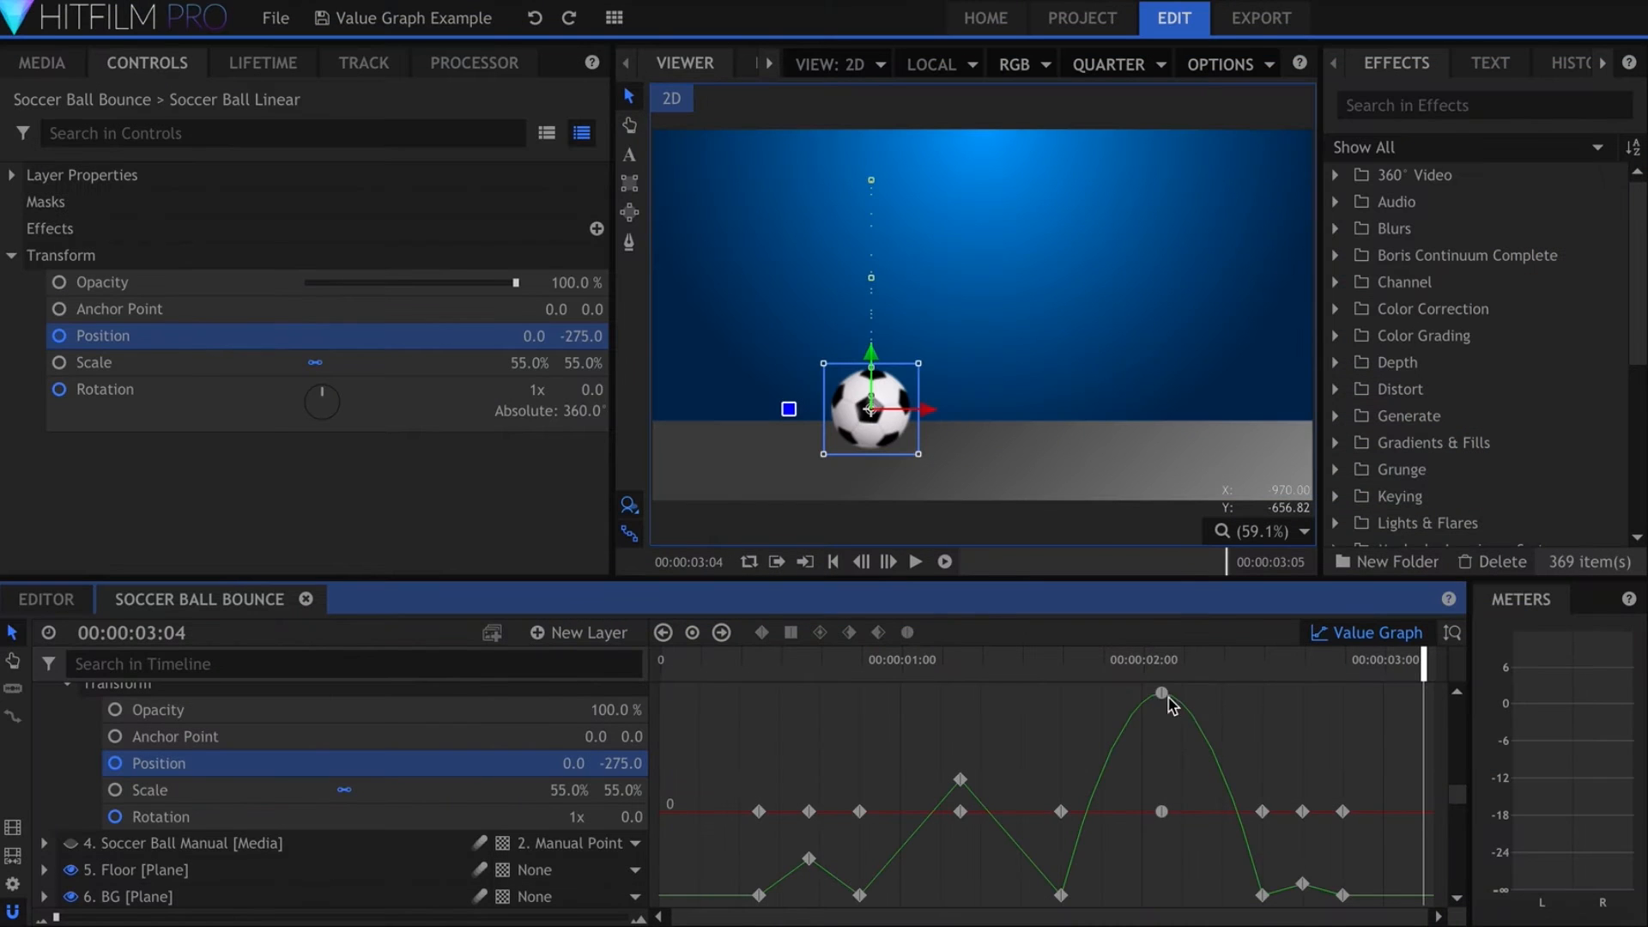
# - Lock the temporal control points of the Position keyframe at the curve's highest peak and adjust its outgoing Bezier handle
pyautogui.click(1161, 694)
pyautogui.rightClick(1162, 697)
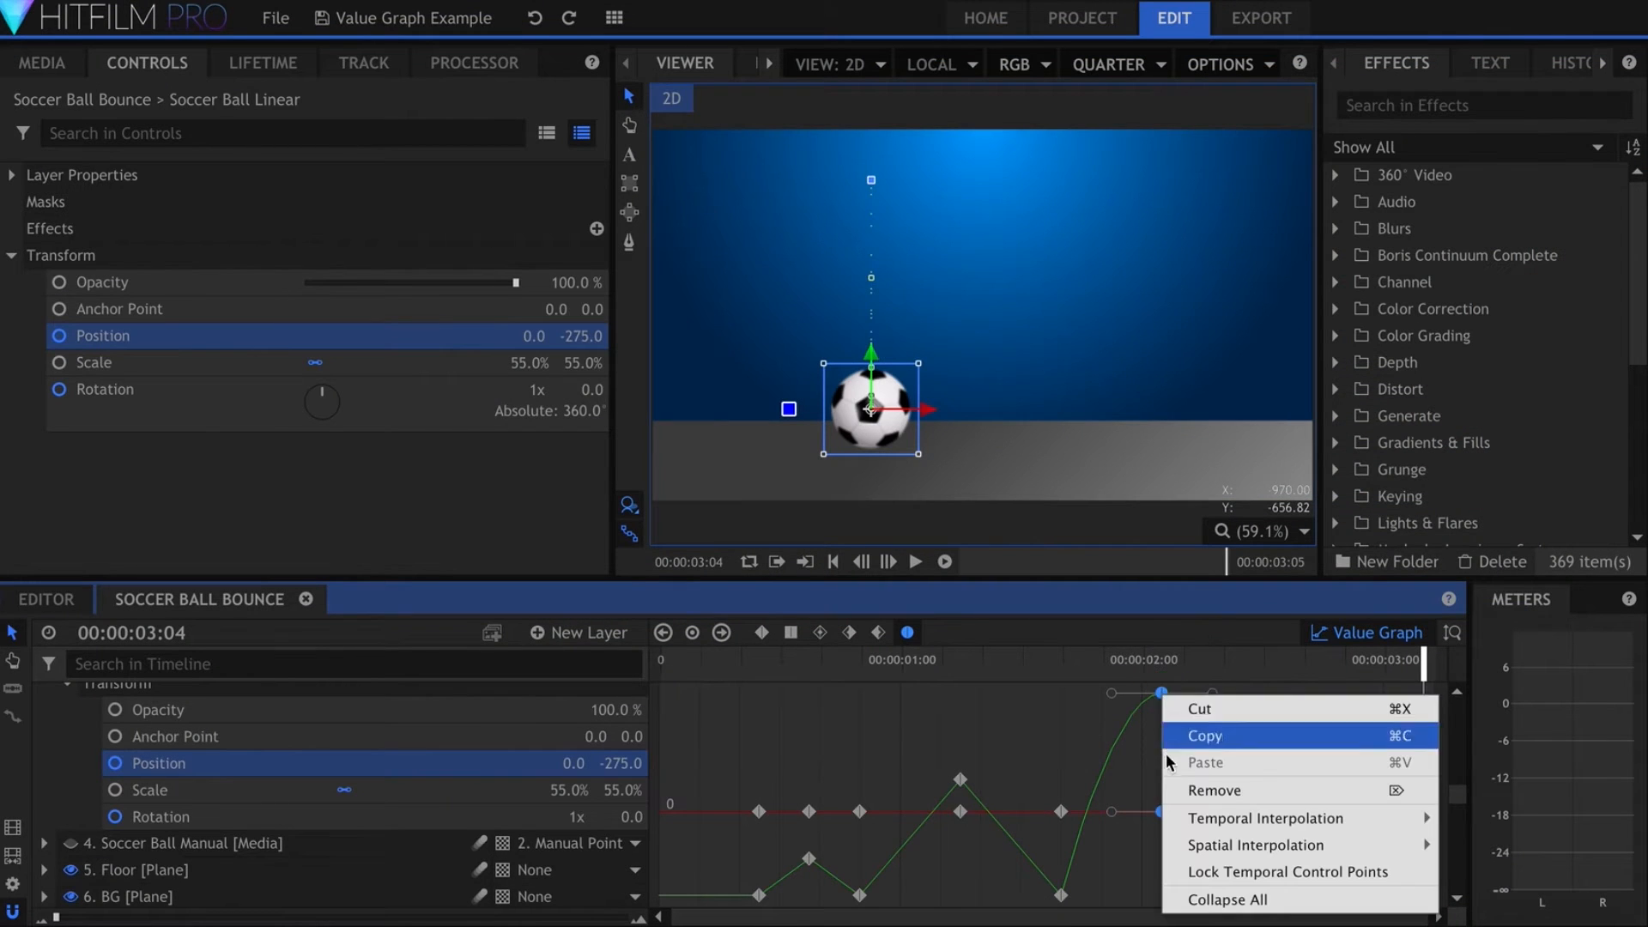
pyautogui.click(1210, 872)
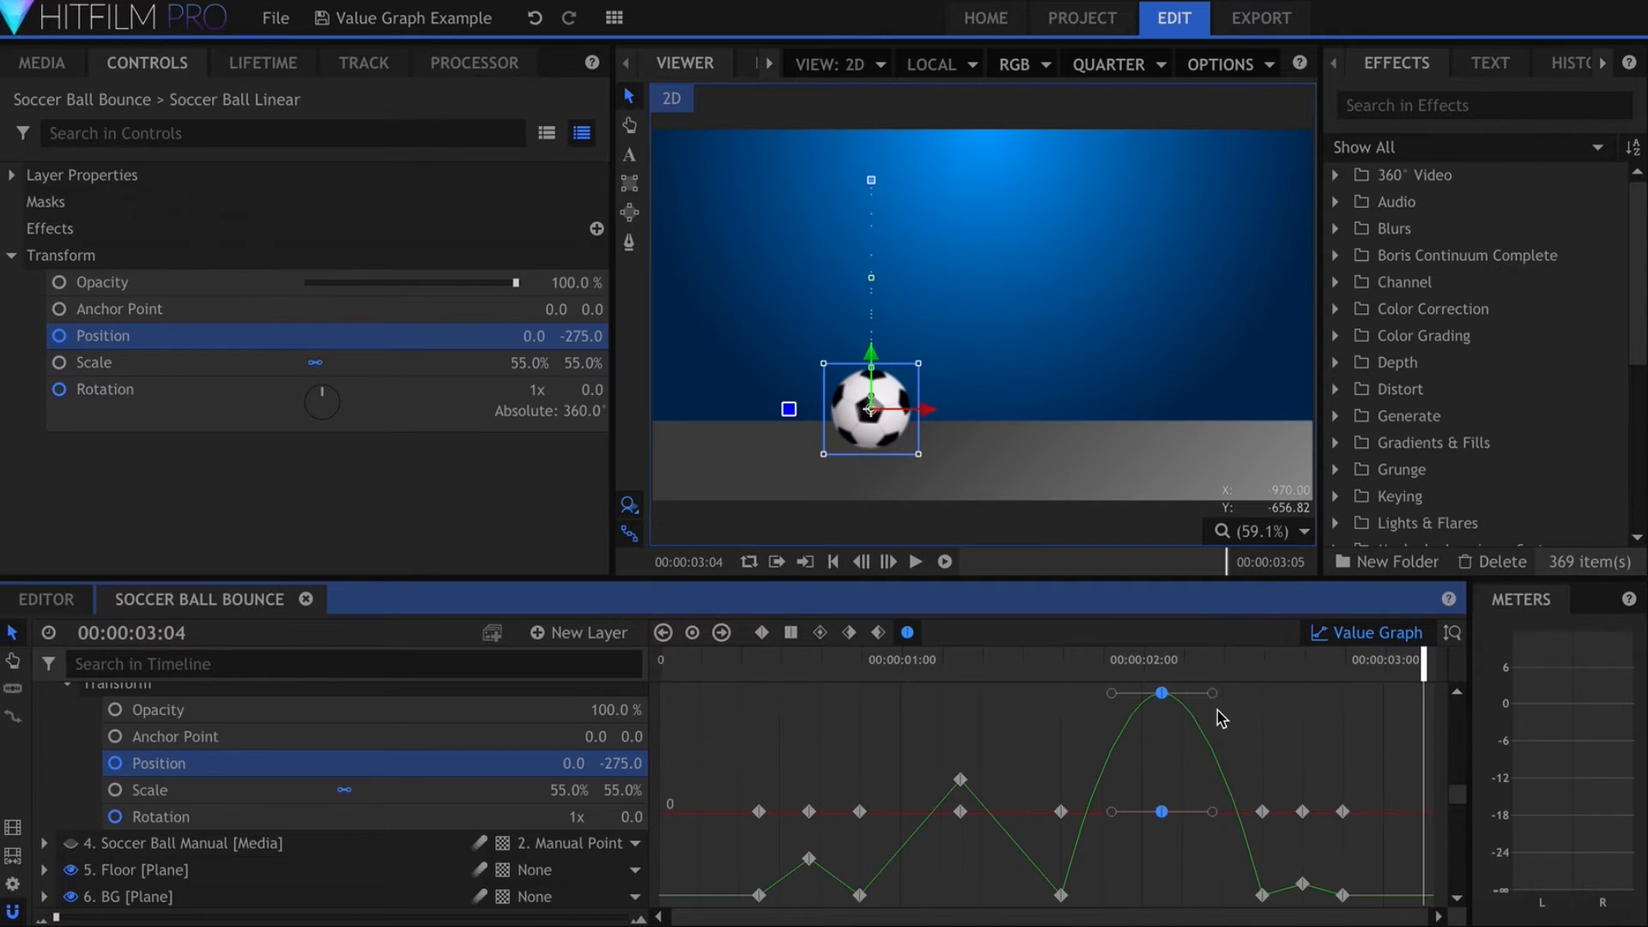
pyautogui.moveTo(1211, 694)
pyautogui.mouseDown()
pyautogui.moveTo(1188, 729)
pyautogui.moveTo(1195, 684)
pyautogui.moveTo(1214, 678)
pyautogui.moveTo(1198, 736)
pyautogui.moveTo(1224, 688)
pyautogui.mouseUp()
pyautogui.click(1219, 731)
# - Convert the Position keyframe at the curve's second-highest peak to Manual Bezier
pyautogui.click(960, 779)
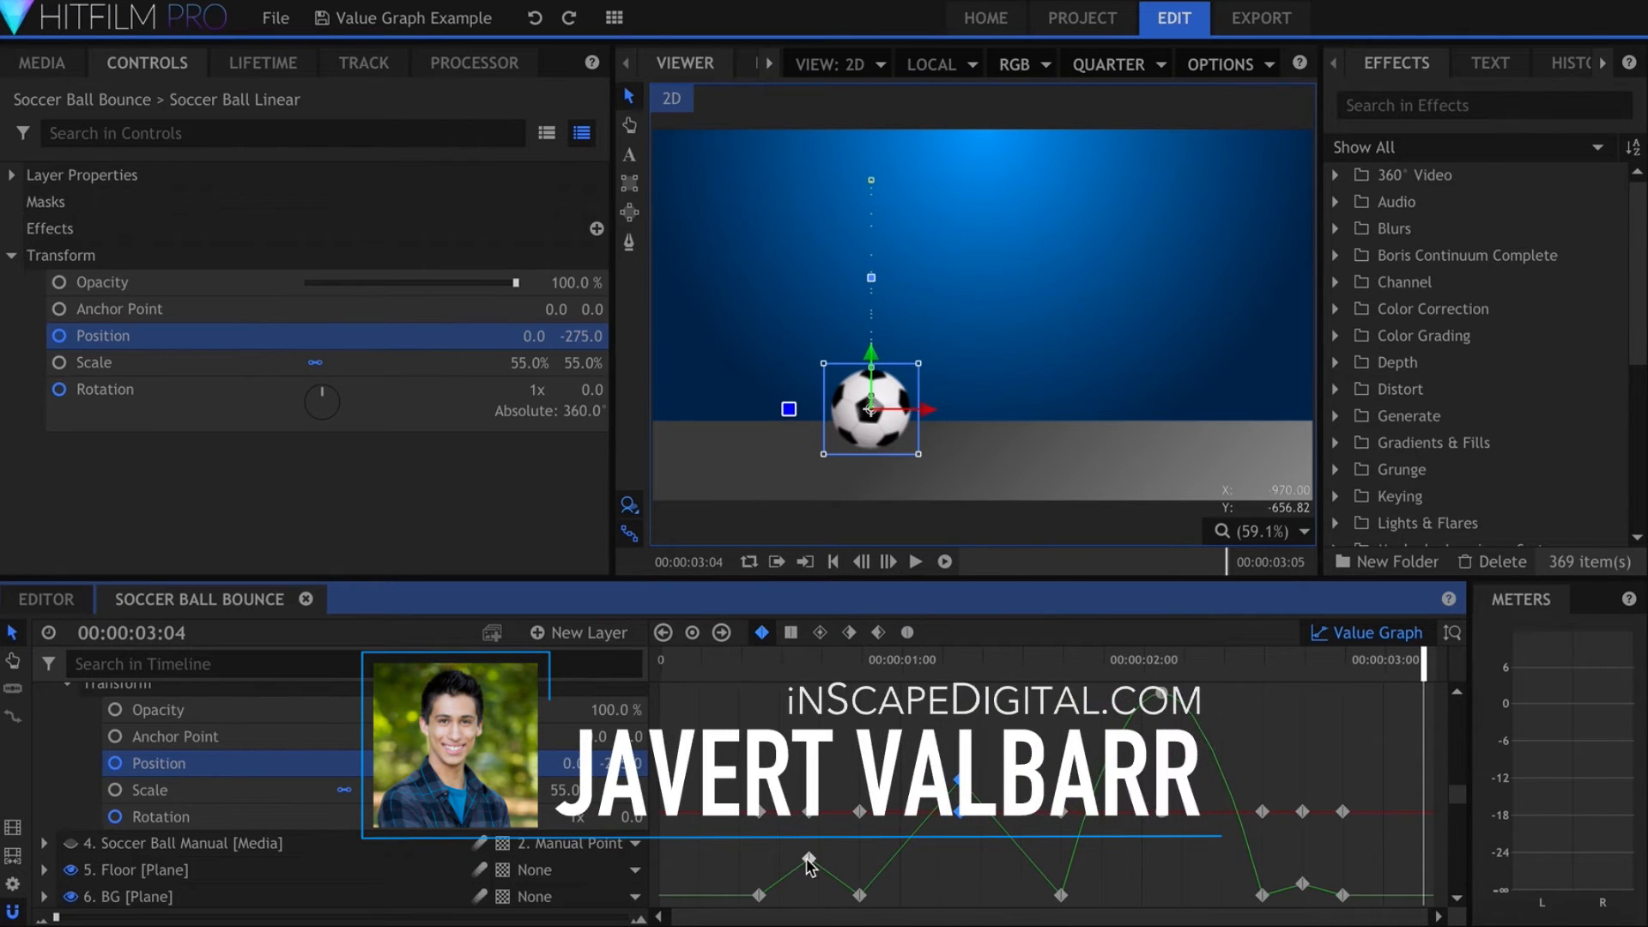
pyautogui.click(907, 632)
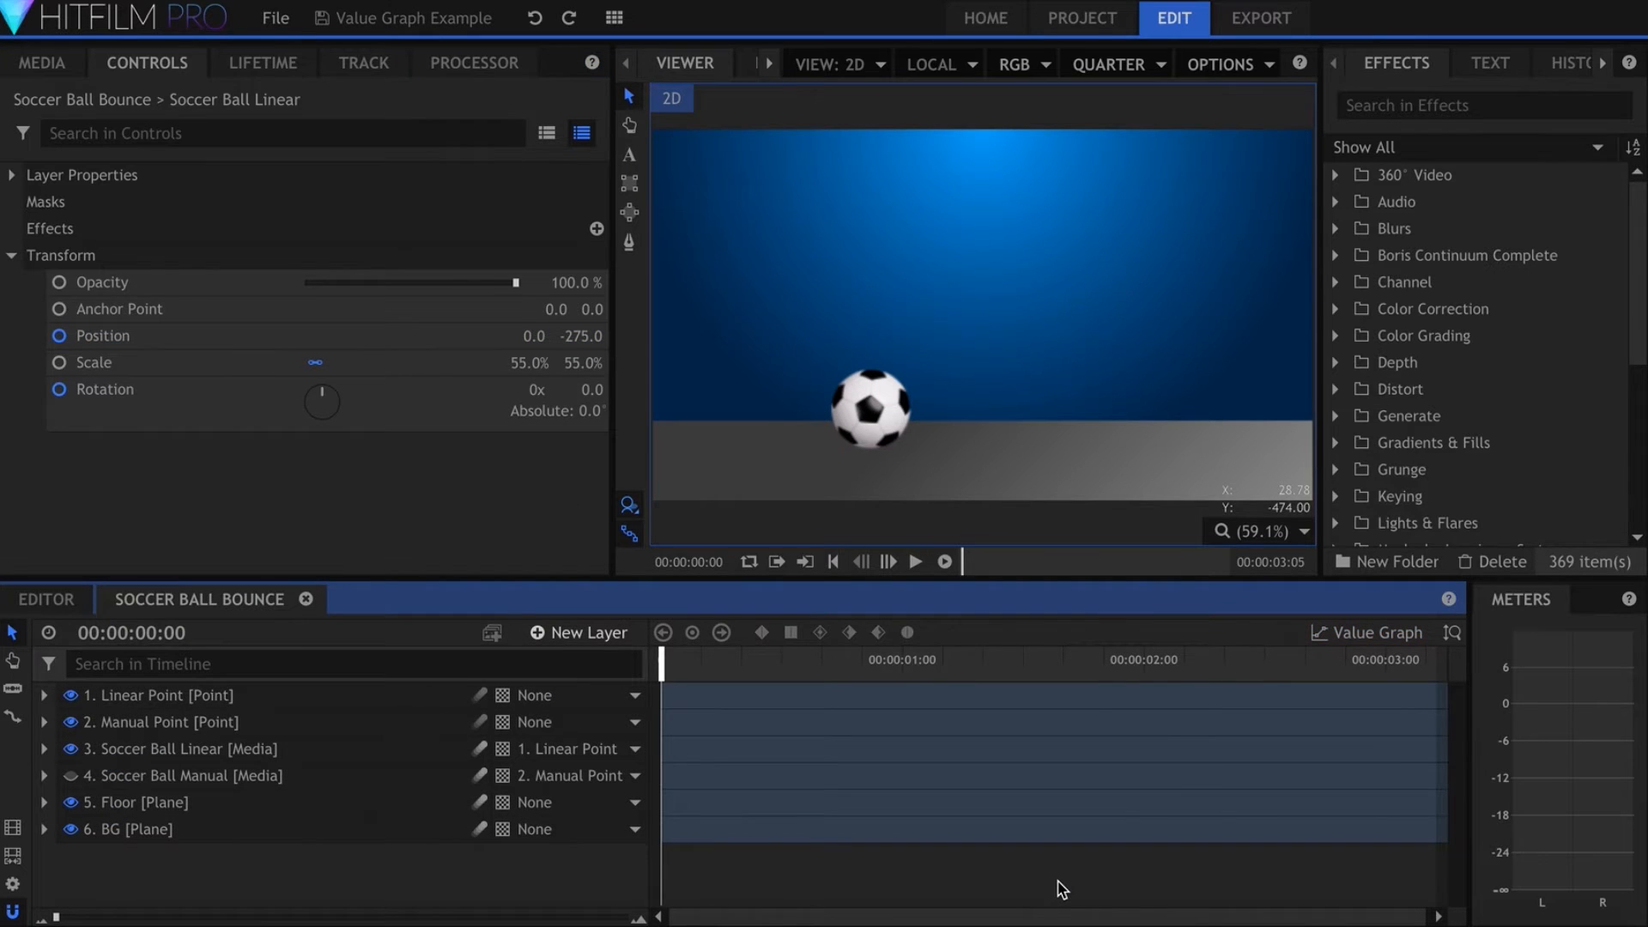
# - Play back the linear bounce and examine the Position and Rotation keyframes of the Soccer Ball Linear layer
pyautogui.press('space')
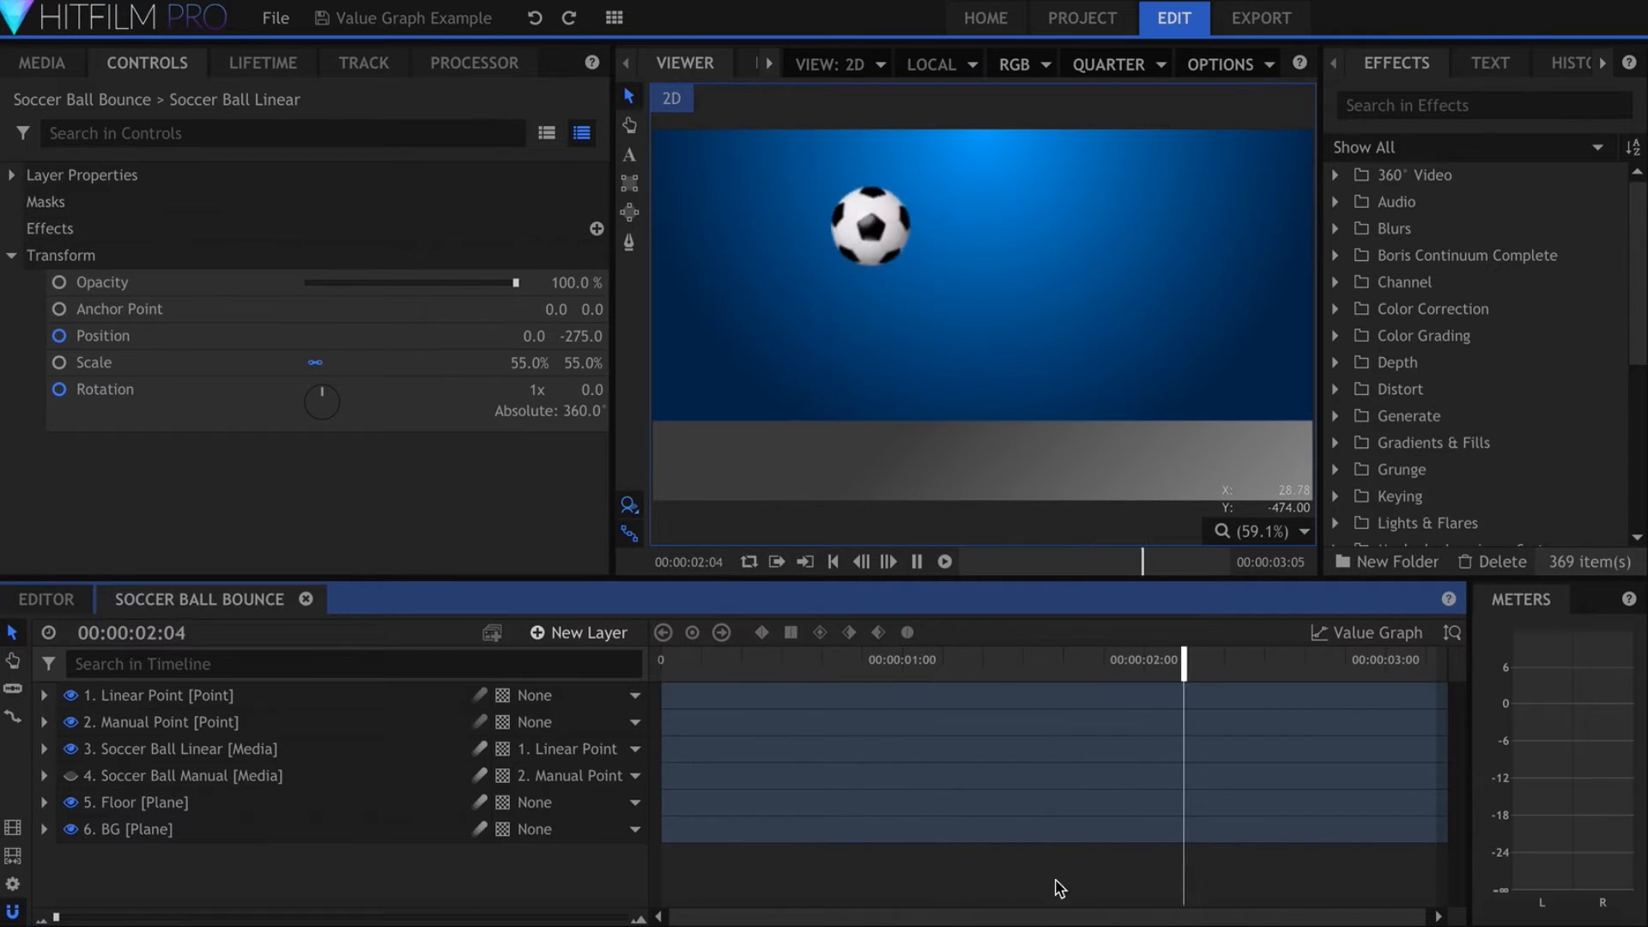
pyautogui.press('space')
pyautogui.click(44, 748)
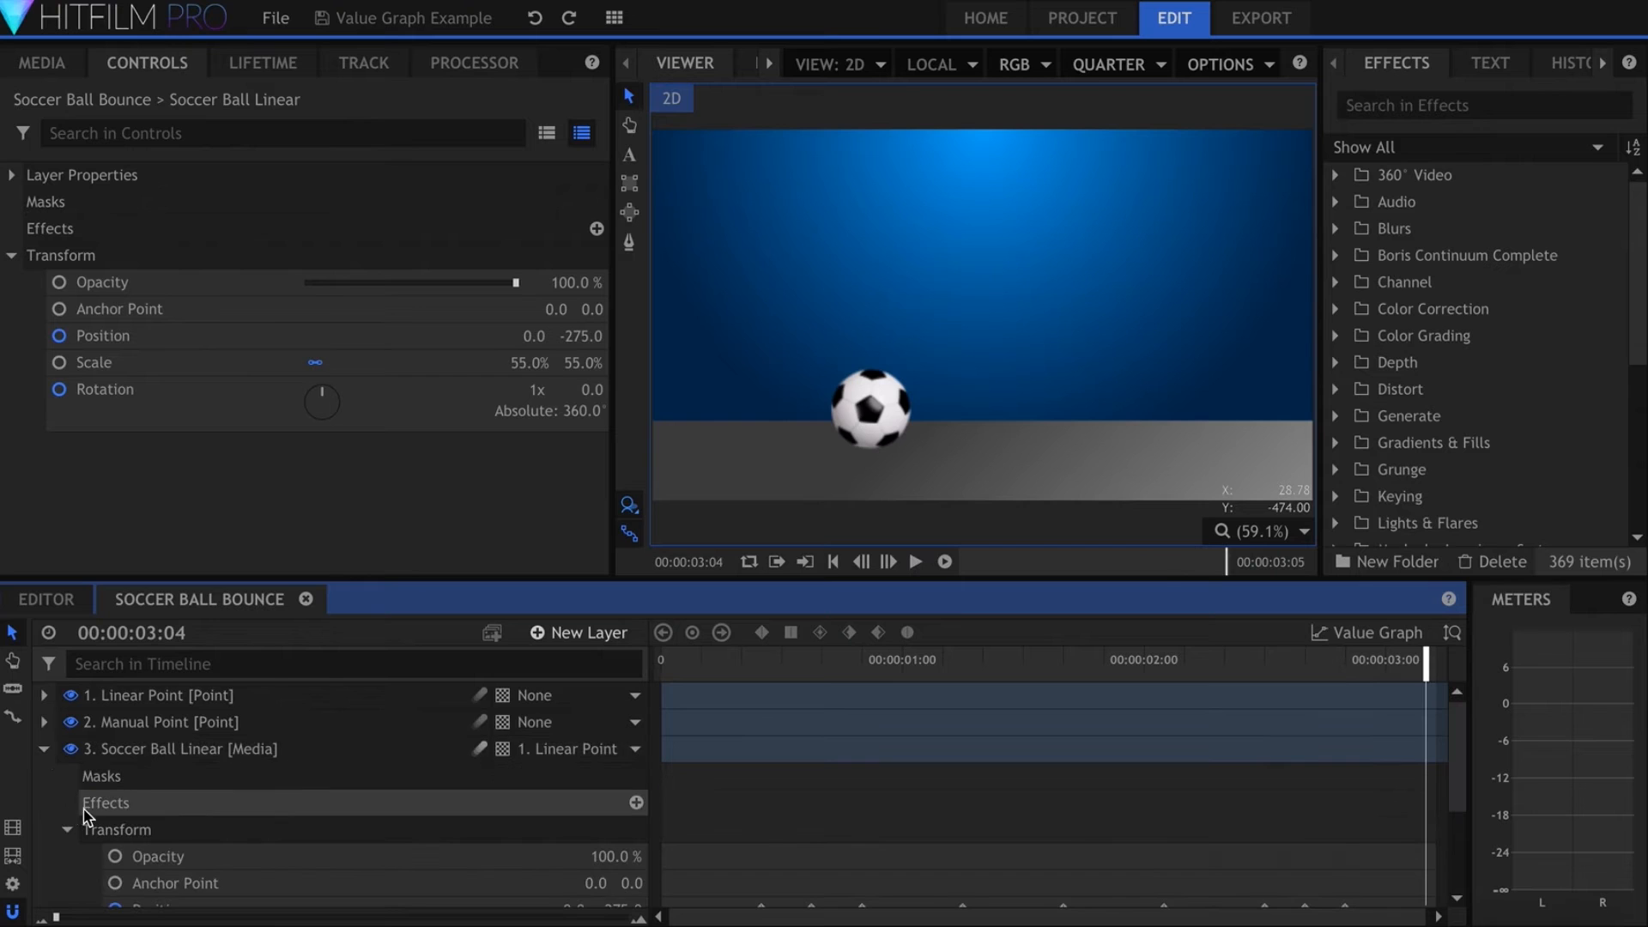
pyautogui.scroll(-1, 88, 815)
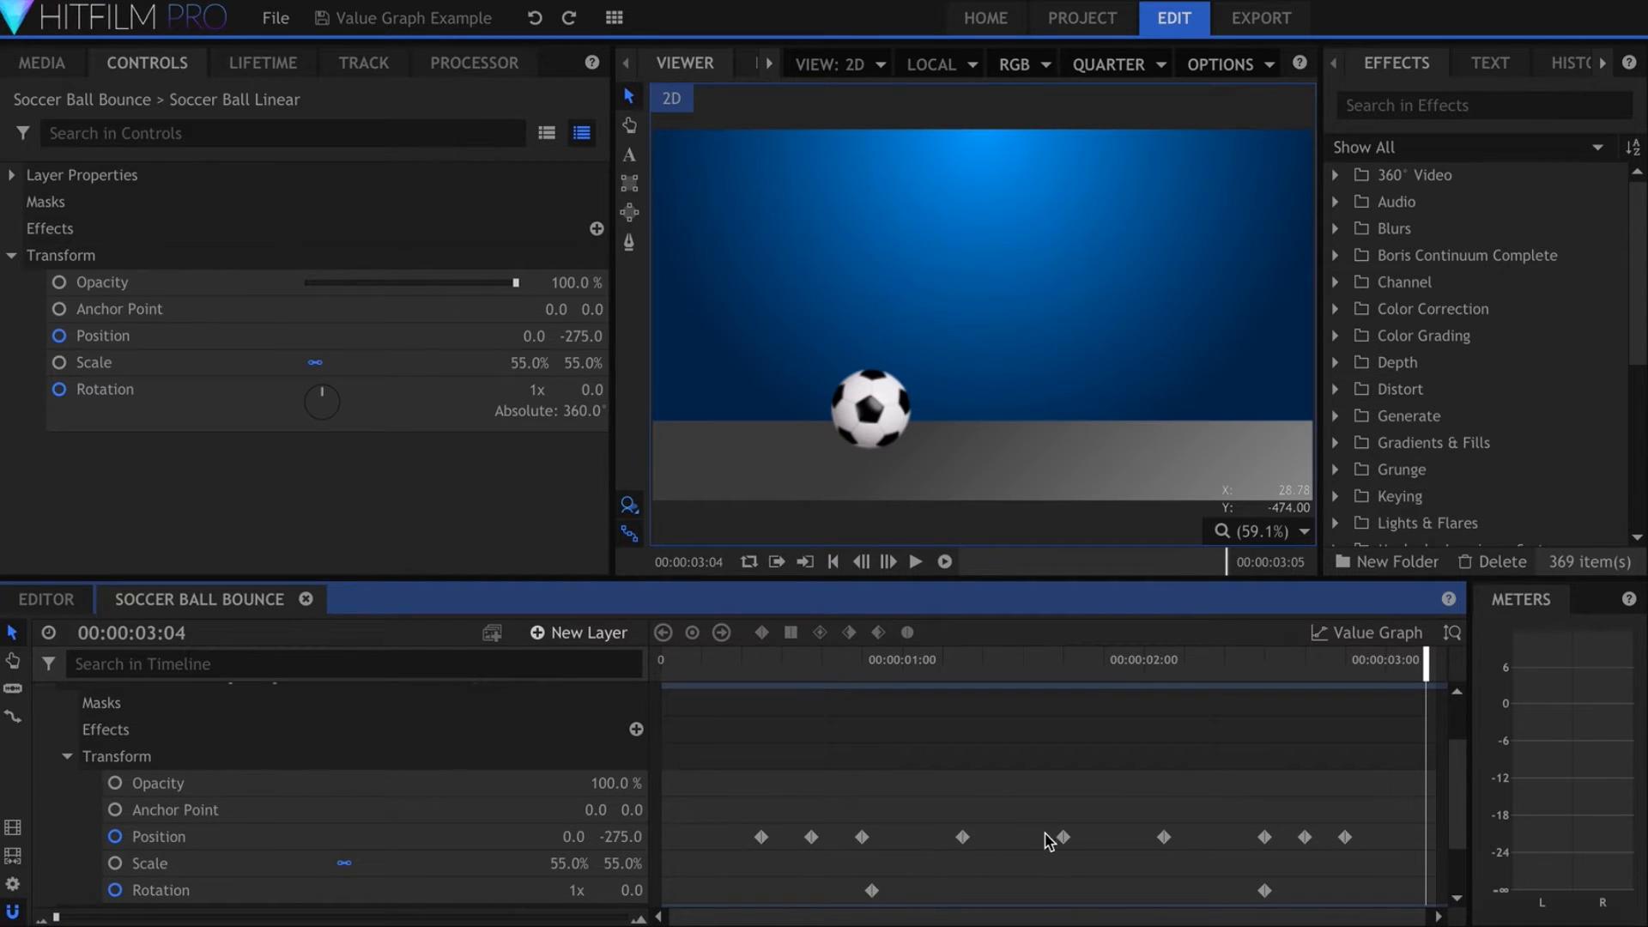
pyautogui.scroll(1, 944, 849)
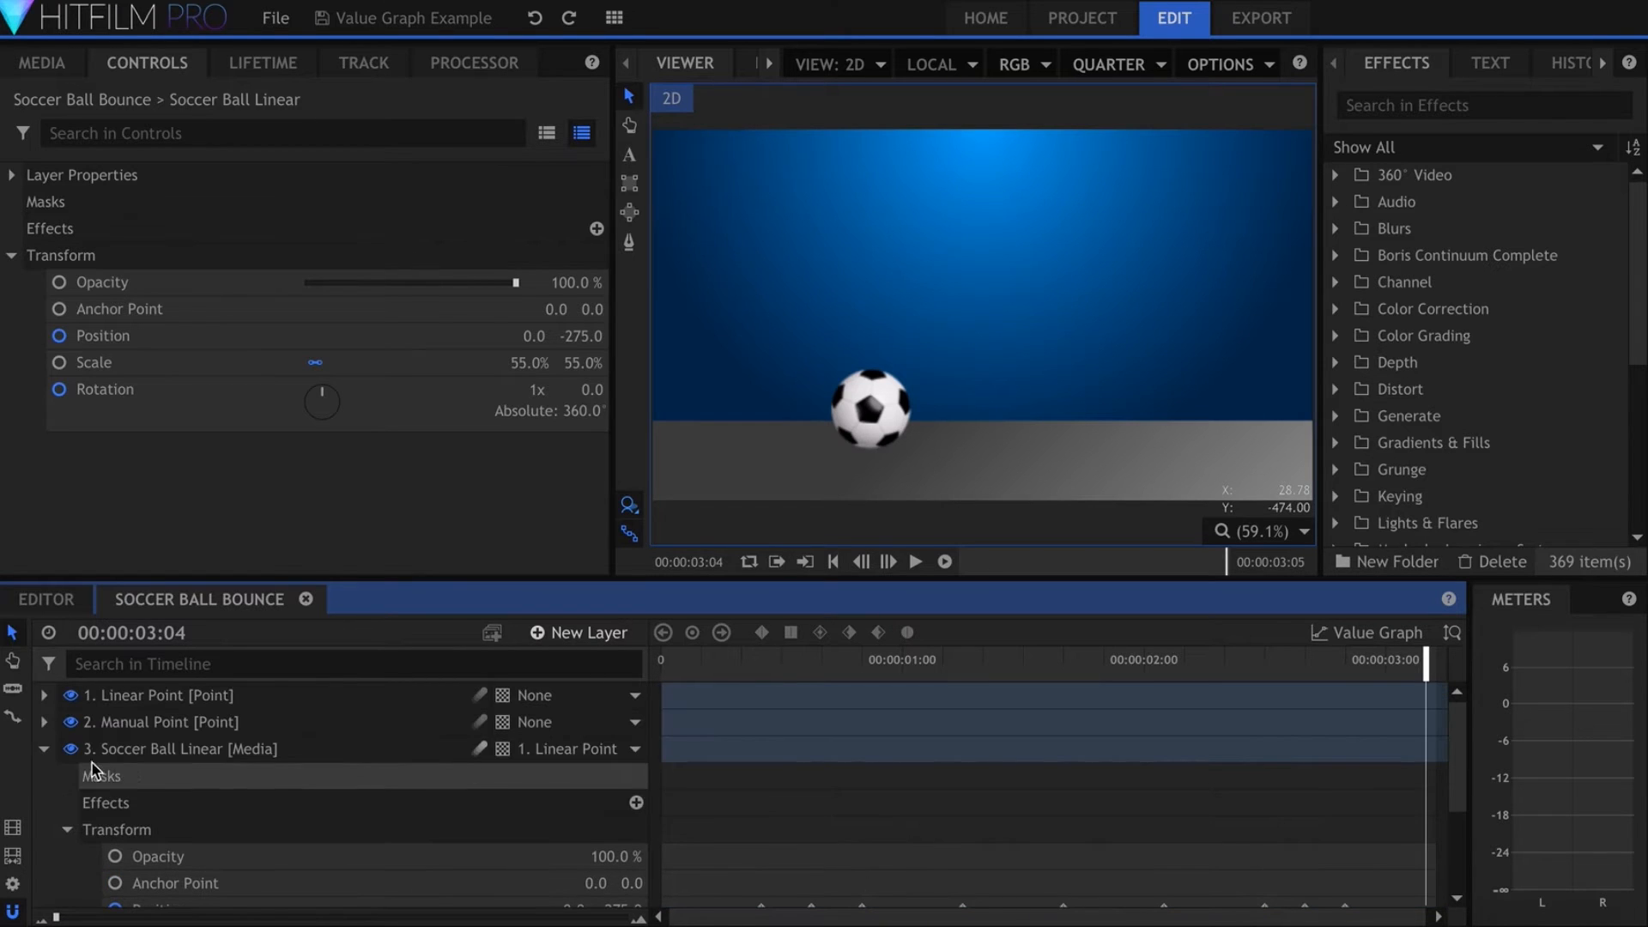
pyautogui.click(44, 749)
# - Hide the Soccer Ball Linear layer, show Soccer Ball Manual, and play back the manual animation
pyautogui.click(71, 748)
pyautogui.click(72, 775)
pyautogui.press('space')
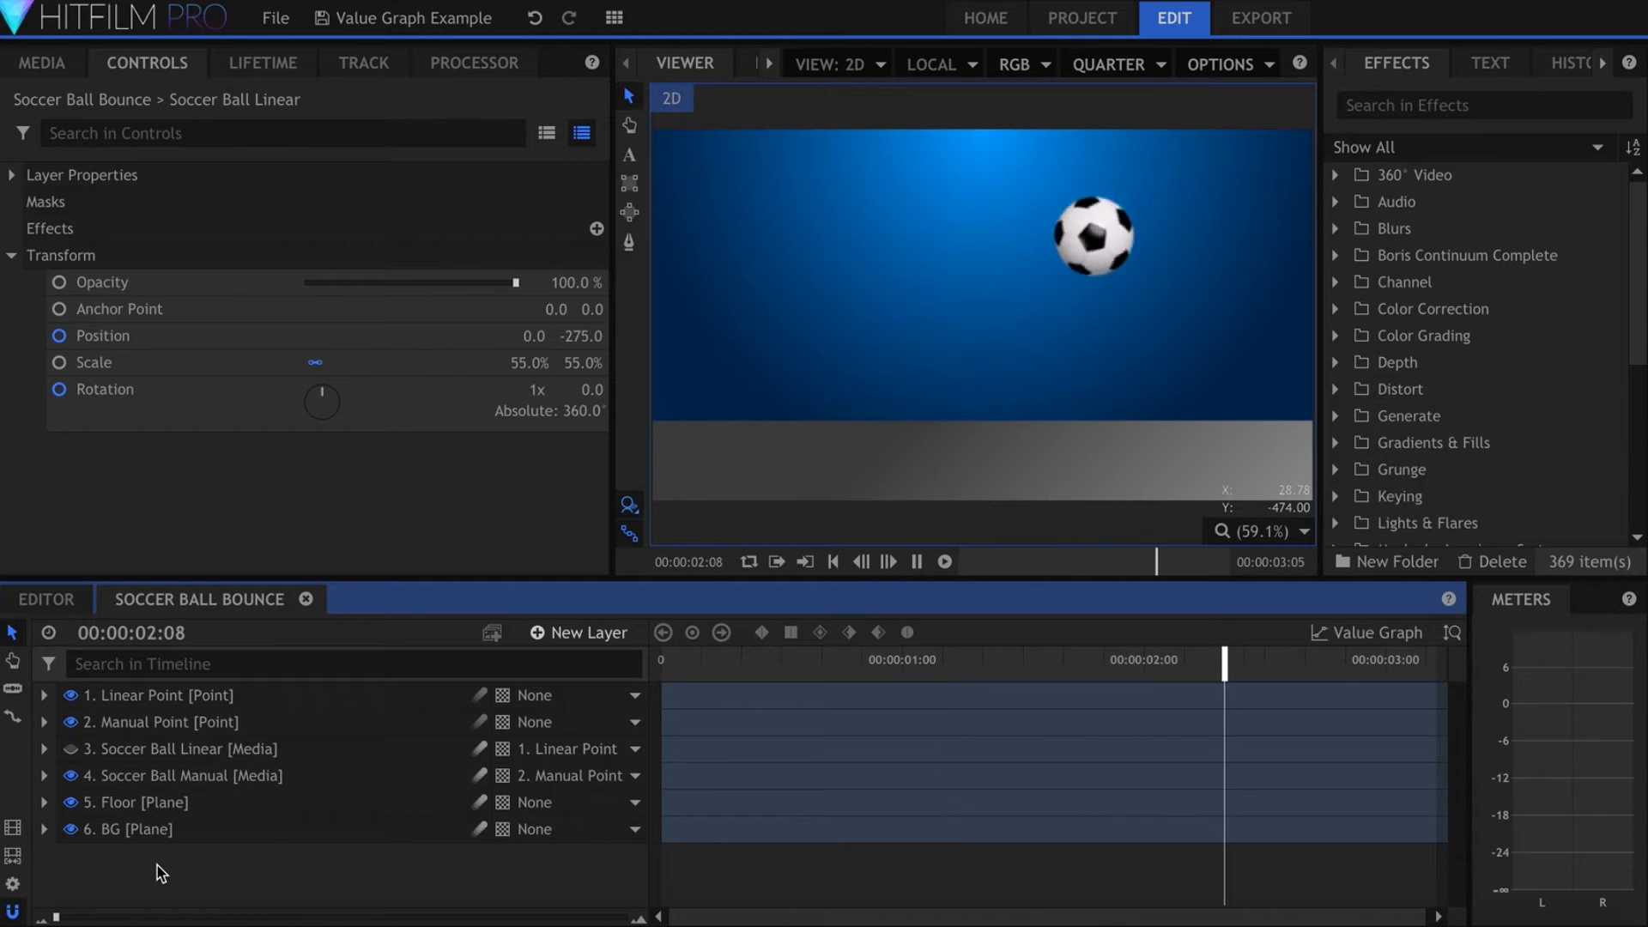
pyautogui.press('space')
# - Show the Soccer Ball Linear layer alongside Soccer Ball Manual and play both from the start to compare their motion
pyautogui.click(71, 750)
pyautogui.press('Home')
pyautogui.press('space')
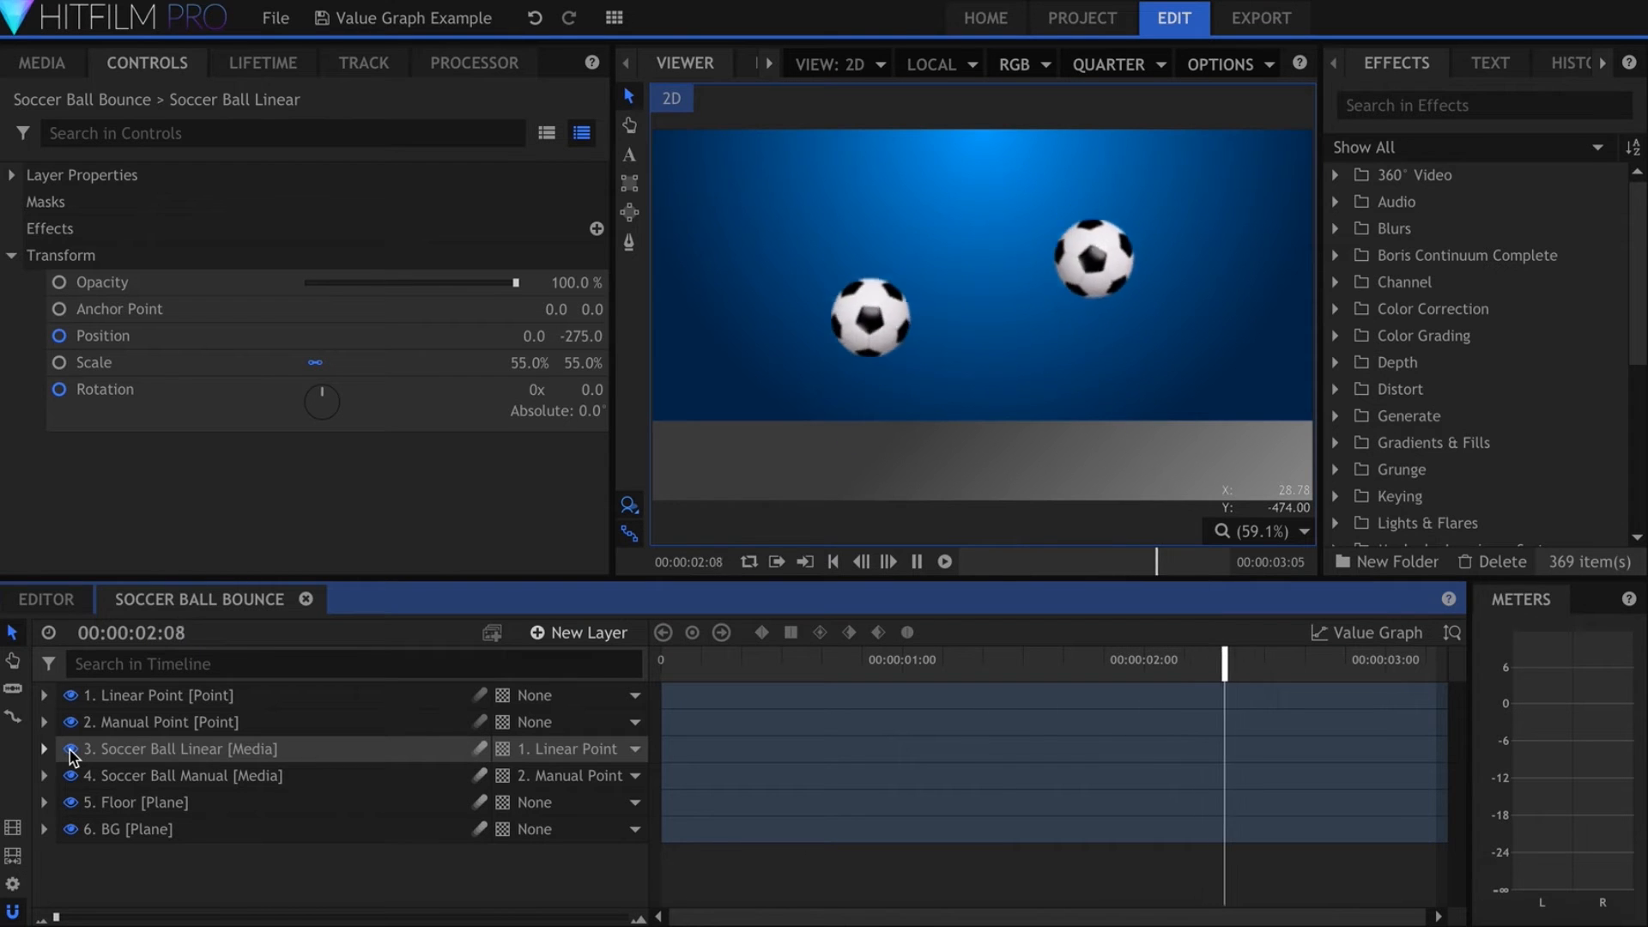
pyautogui.press('space')
# - Hide the Soccer Ball Manual layer and display the Value Graph for the Soccer Ball Linear layer's Position
pyautogui.click(71, 776)
pyautogui.press('Home')
pyautogui.click(44, 749)
pyautogui.scroll(-2, 68, 768)
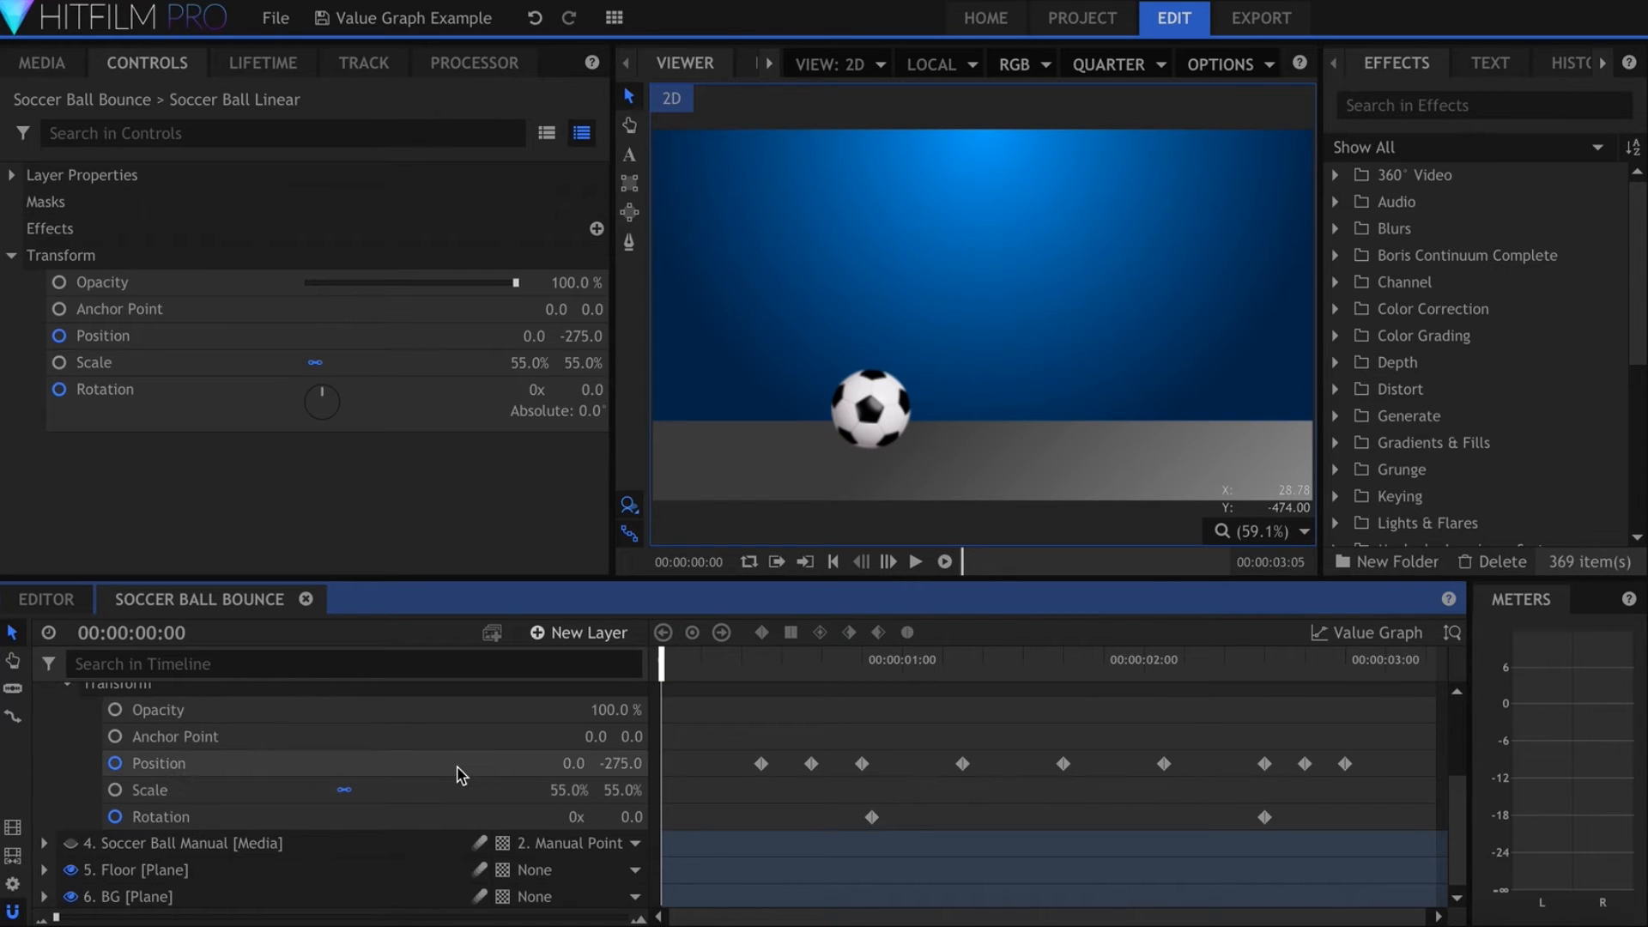
pyautogui.click(458, 768)
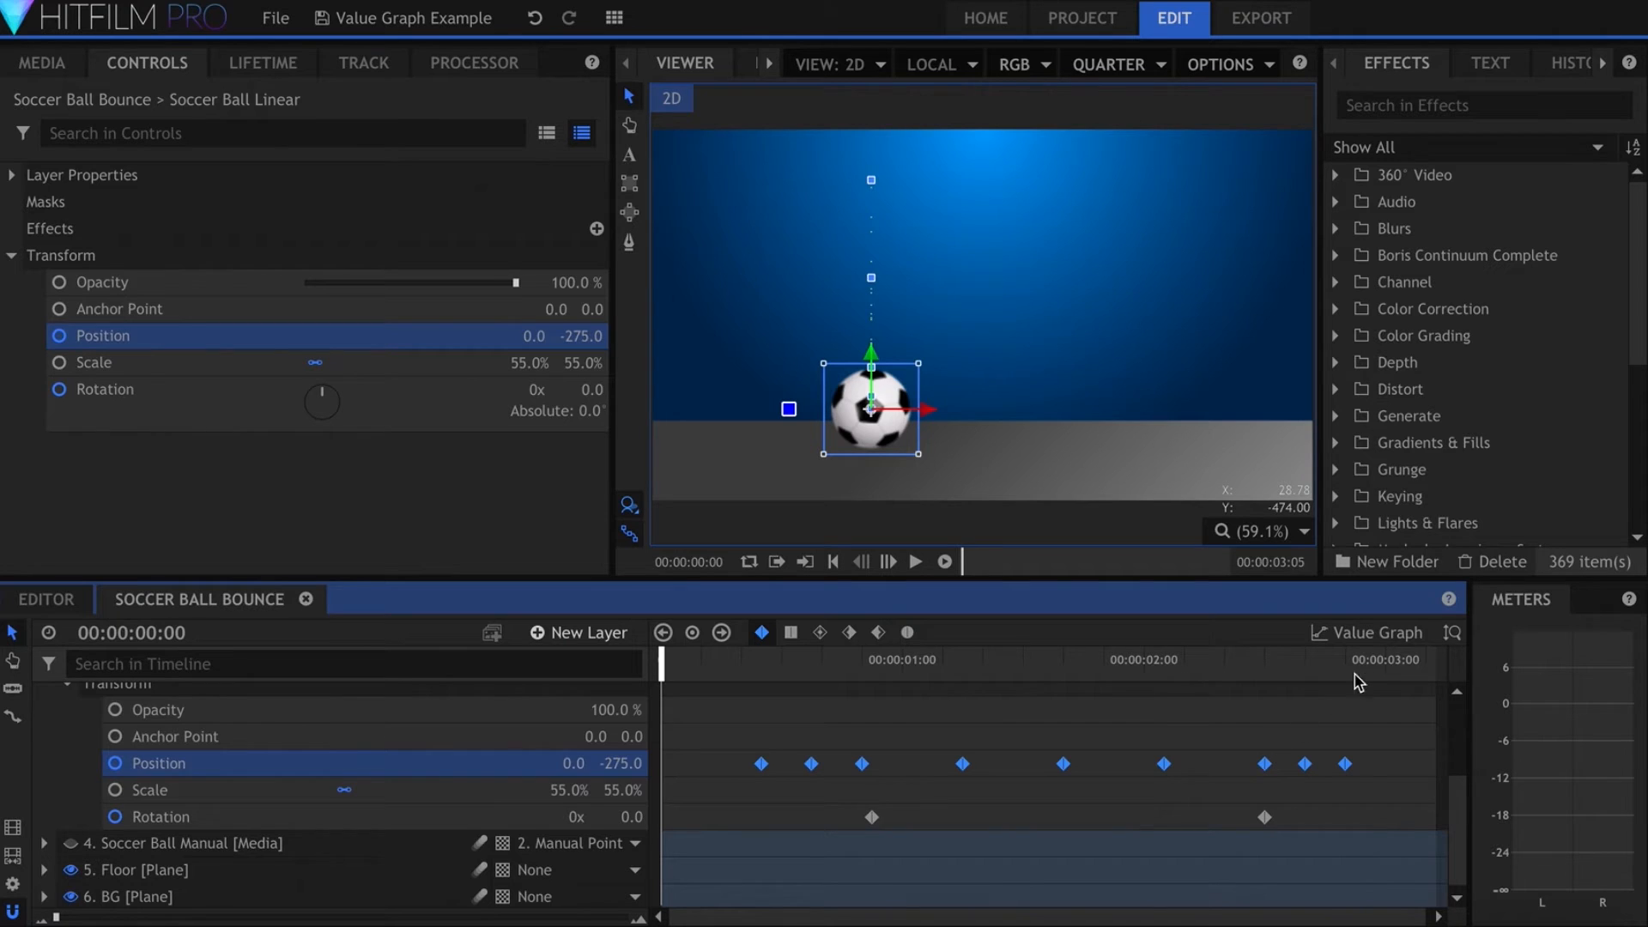
pyautogui.click(1375, 644)
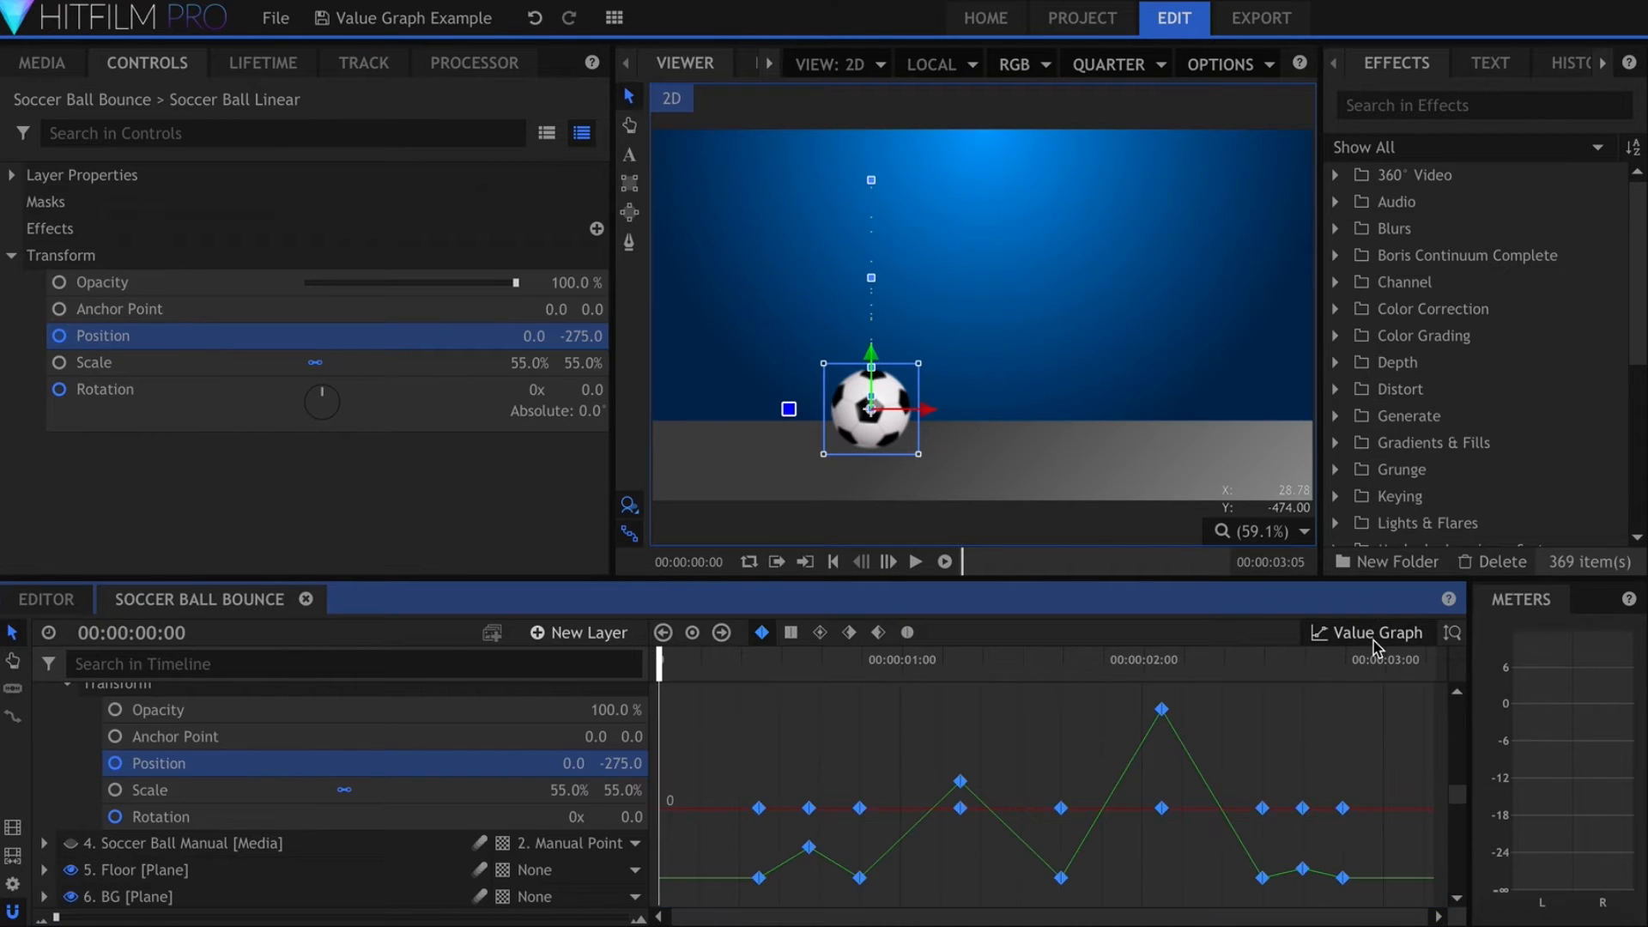
pyautogui.click(1302, 754)
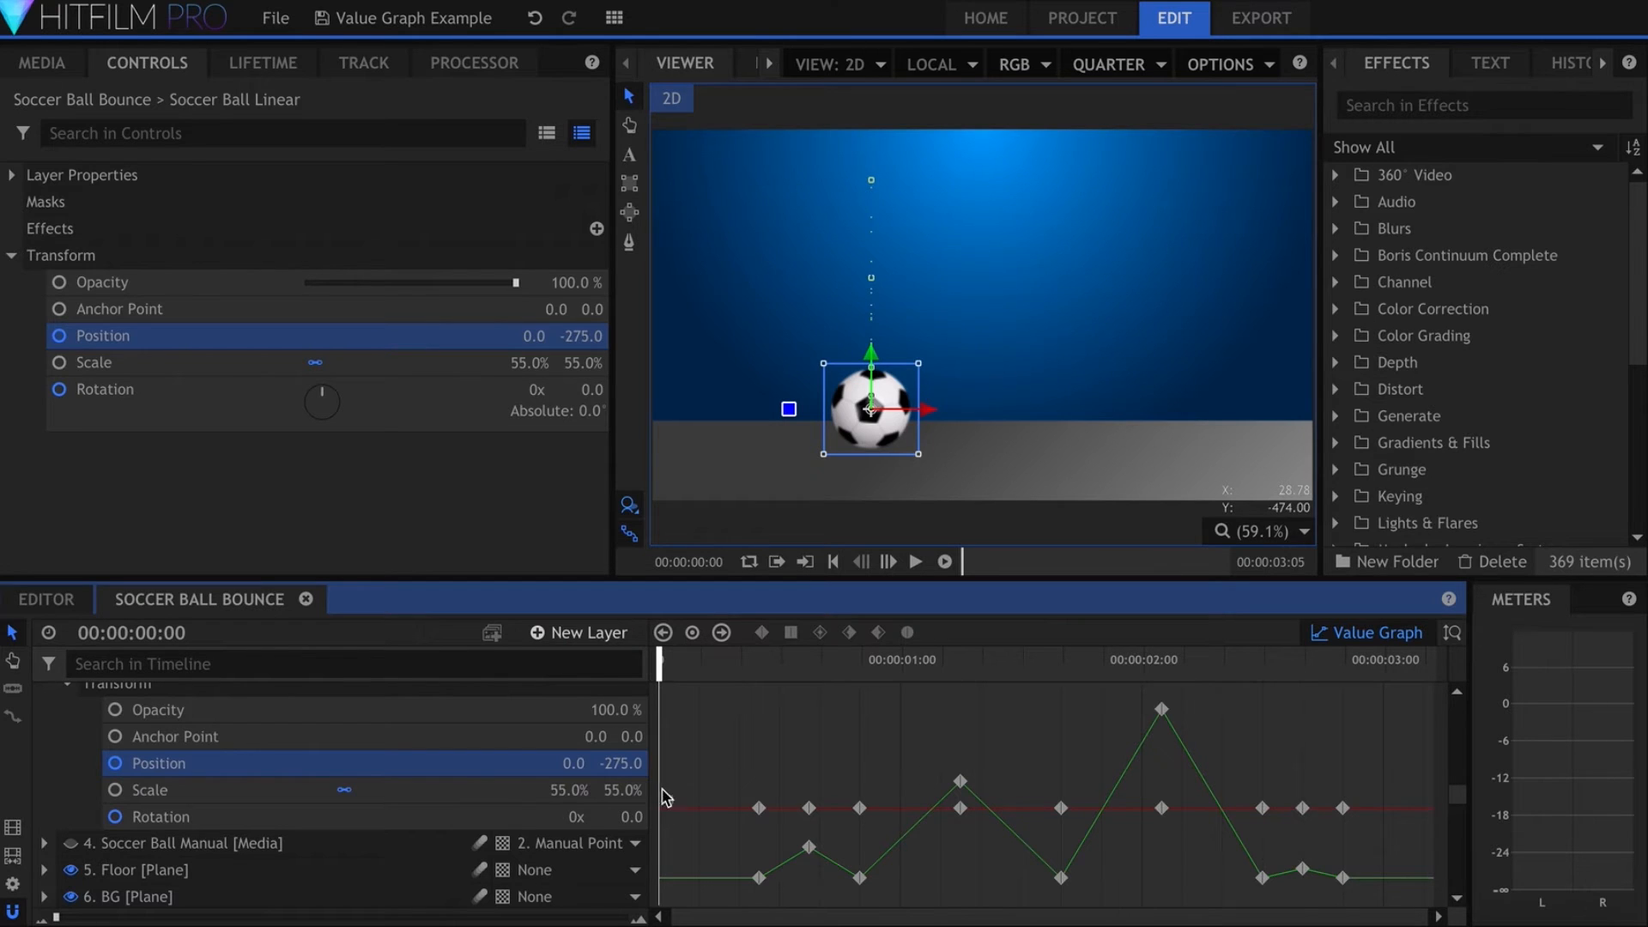
# - Look over the Value Graph's vertical range, refit the view to the Position curve, and play the animation against it
pyautogui.scroll(-3, 682, 815)
pyautogui.scroll(3, 693, 785)
pyautogui.scroll(2, 704, 811)
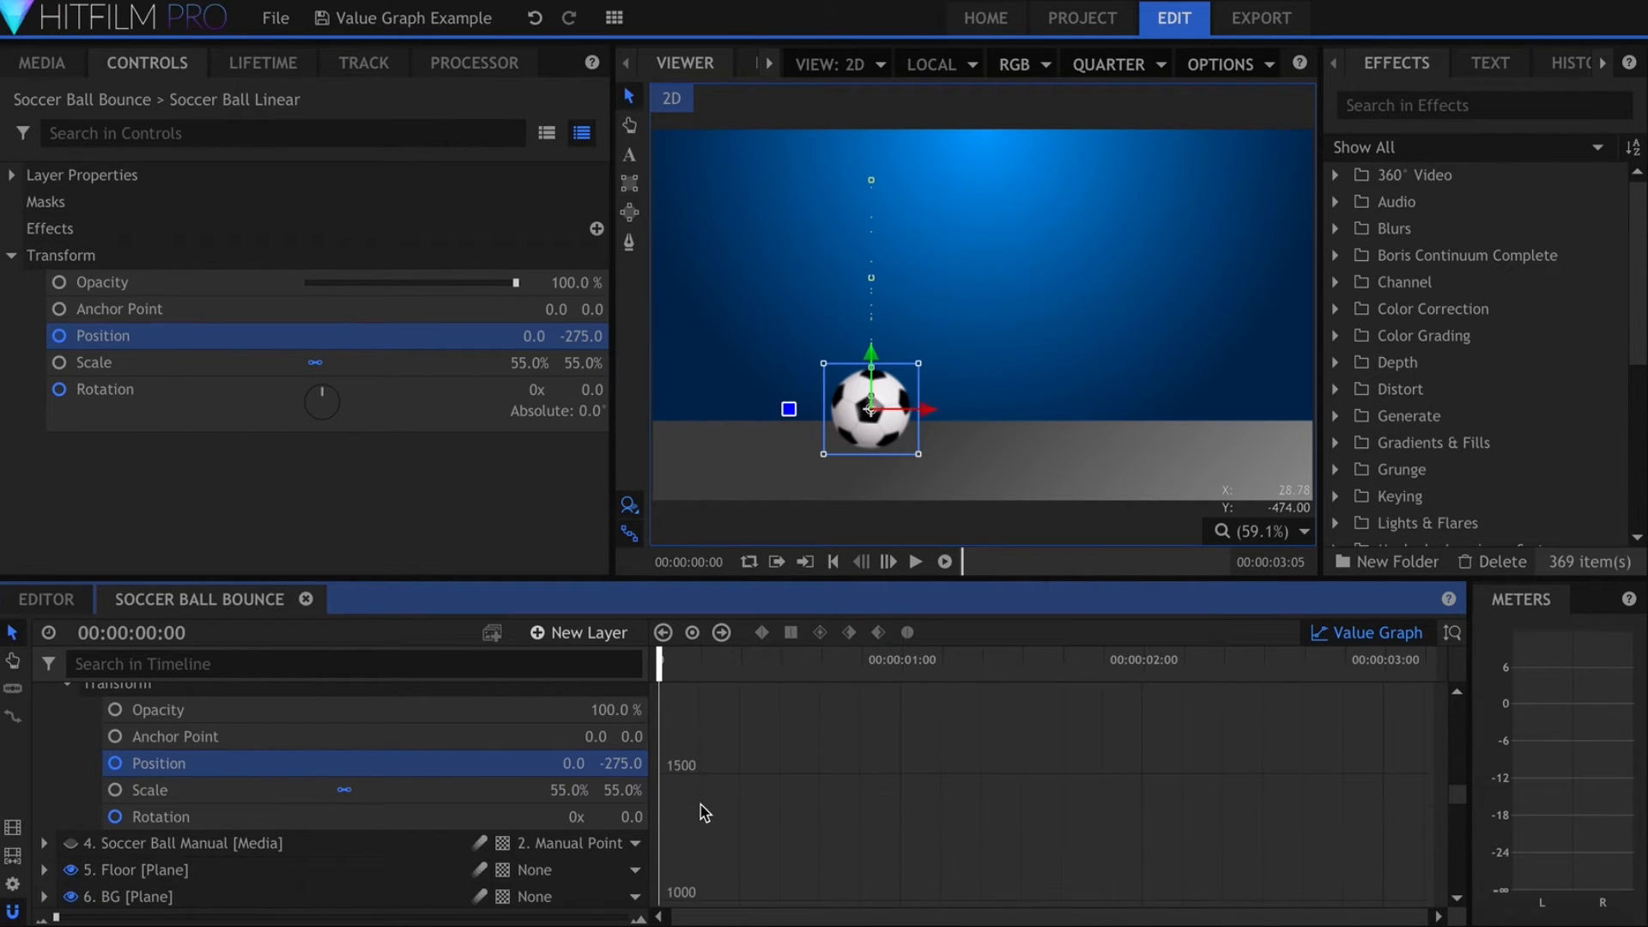
pyautogui.scroll(3, 710, 810)
pyautogui.scroll(2, 766, 798)
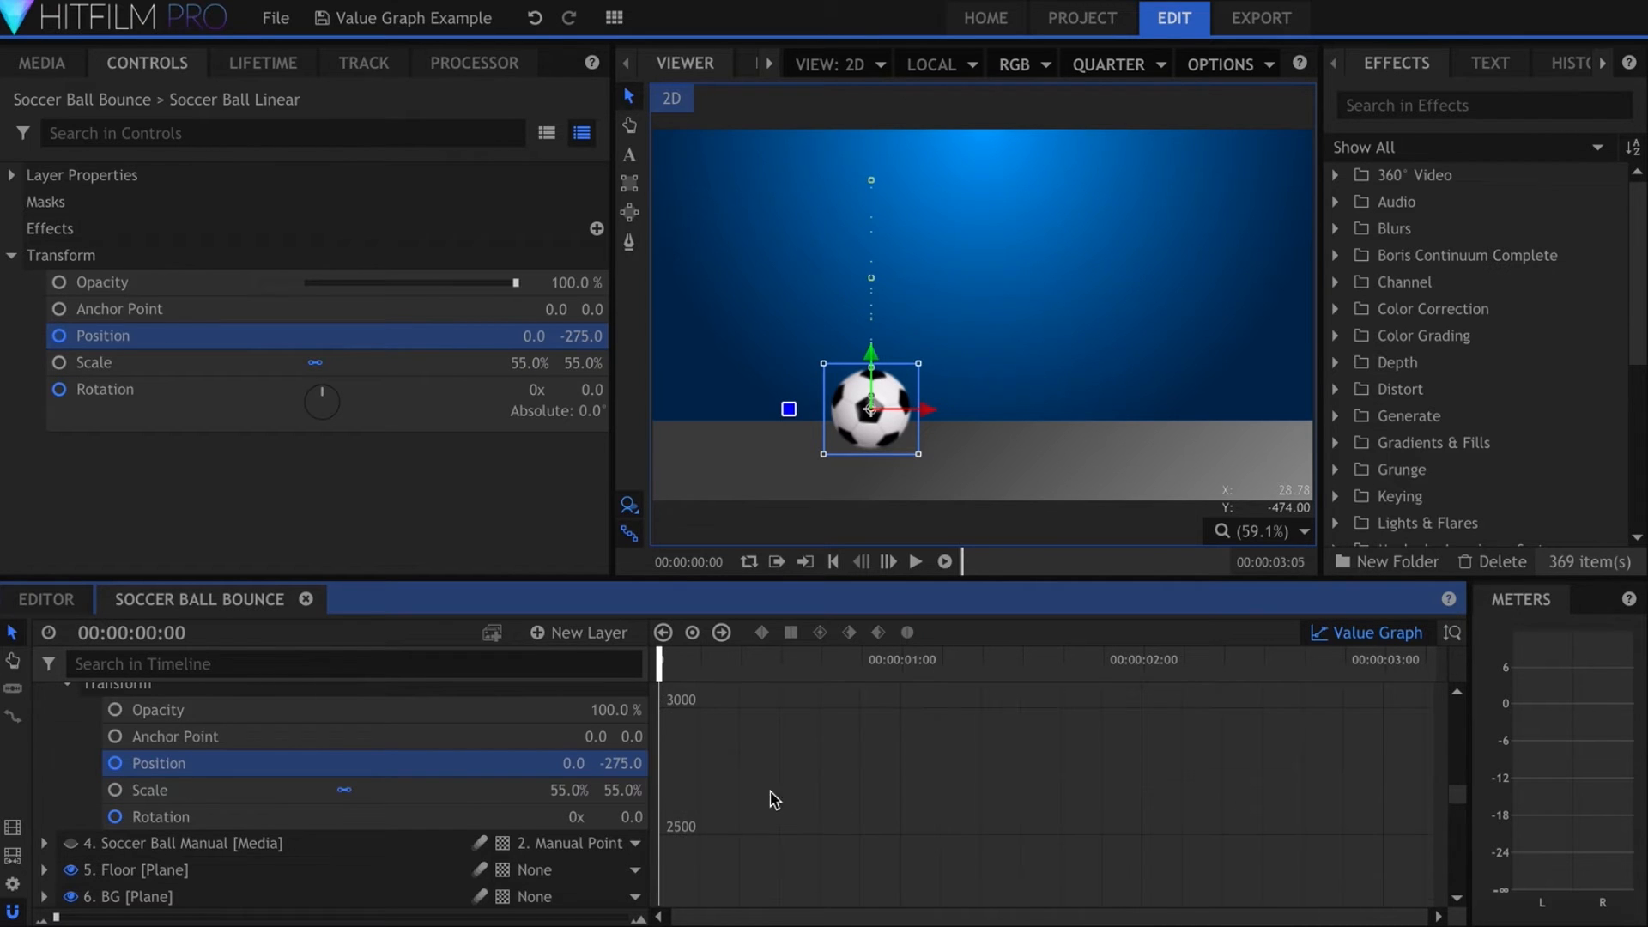
pyautogui.click(1455, 637)
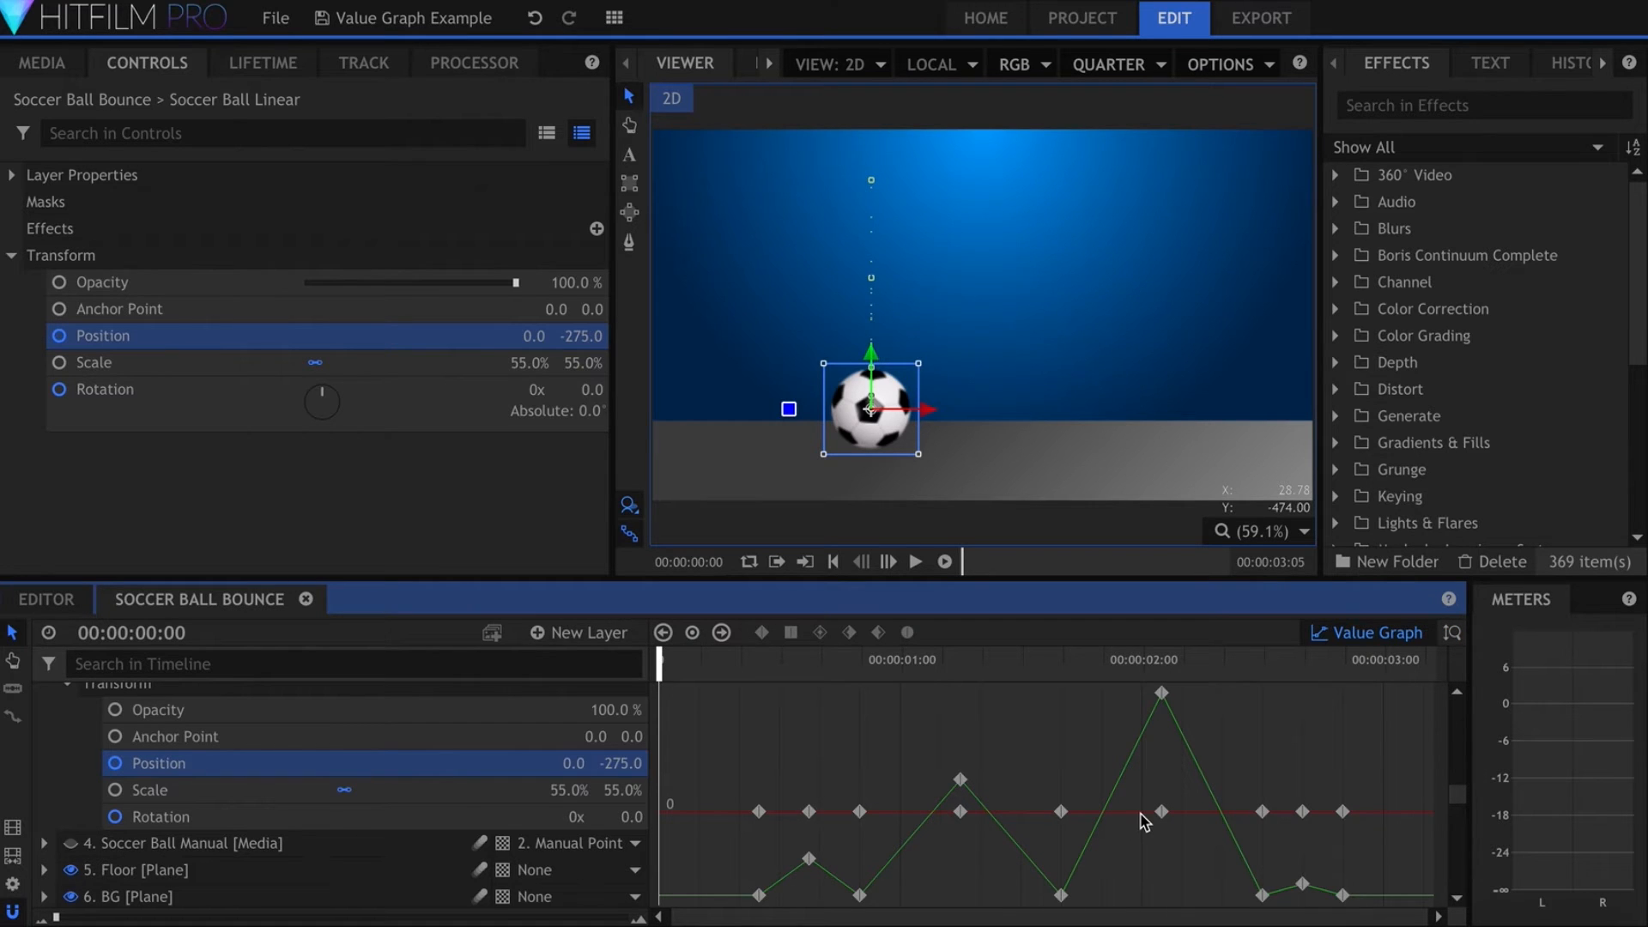
pyautogui.press('space')
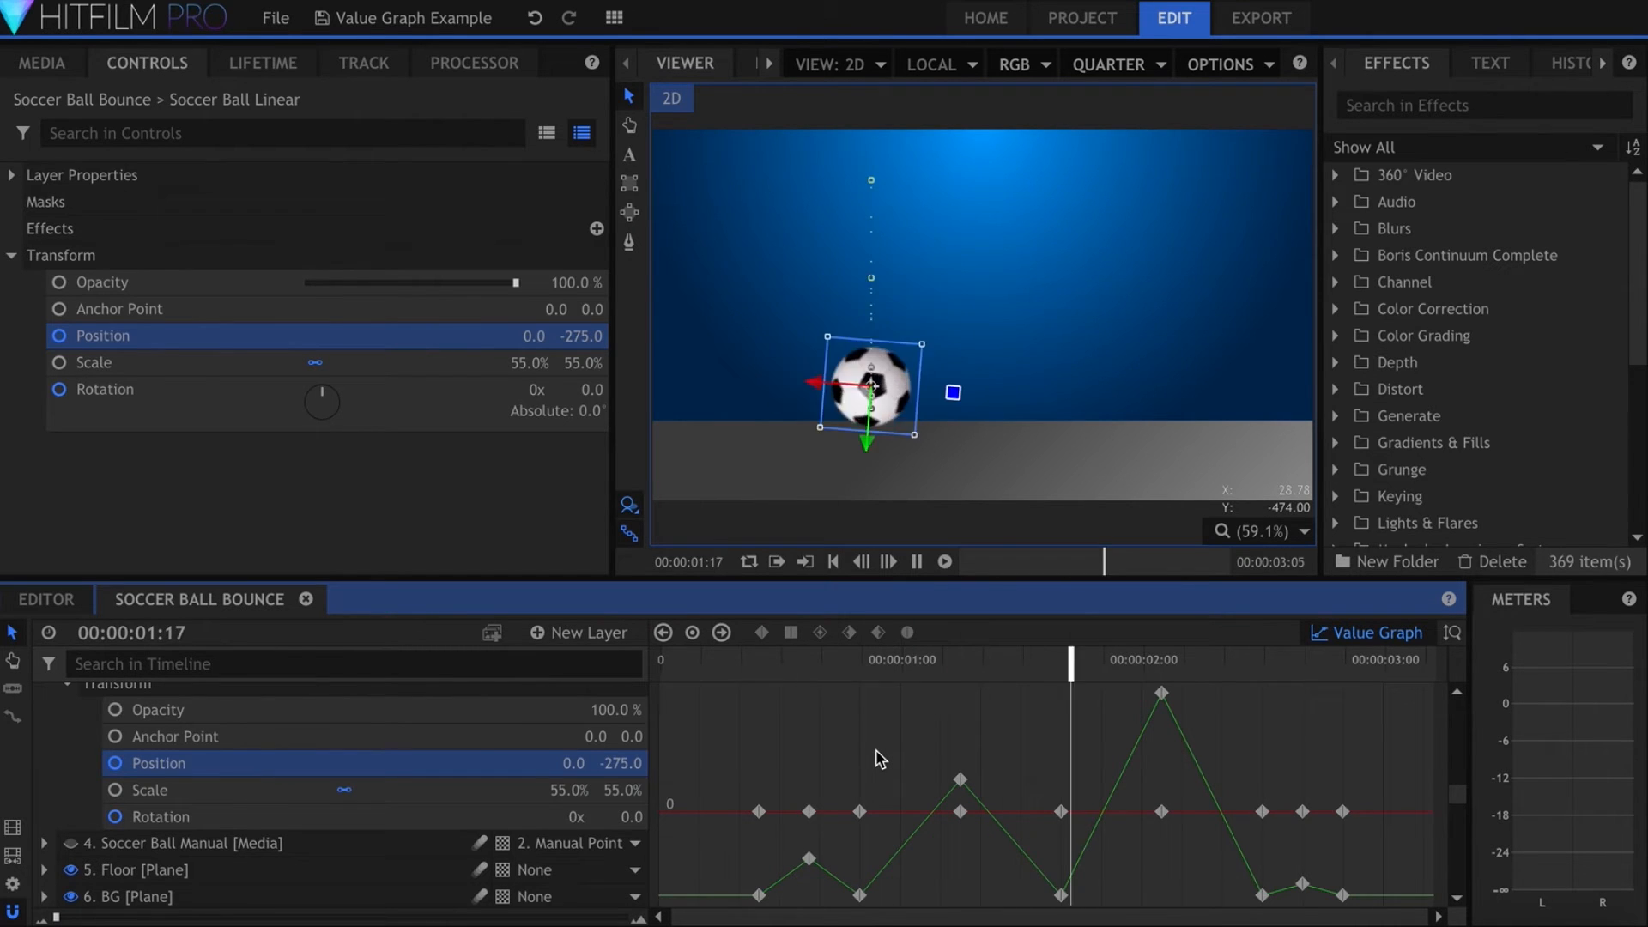
pyautogui.press('Home')
# - Try moving the first Position keyframe at 00:00:00:10 vertically and to an earlier time in the Value Graph, undoing each change
pyautogui.click(760, 813)
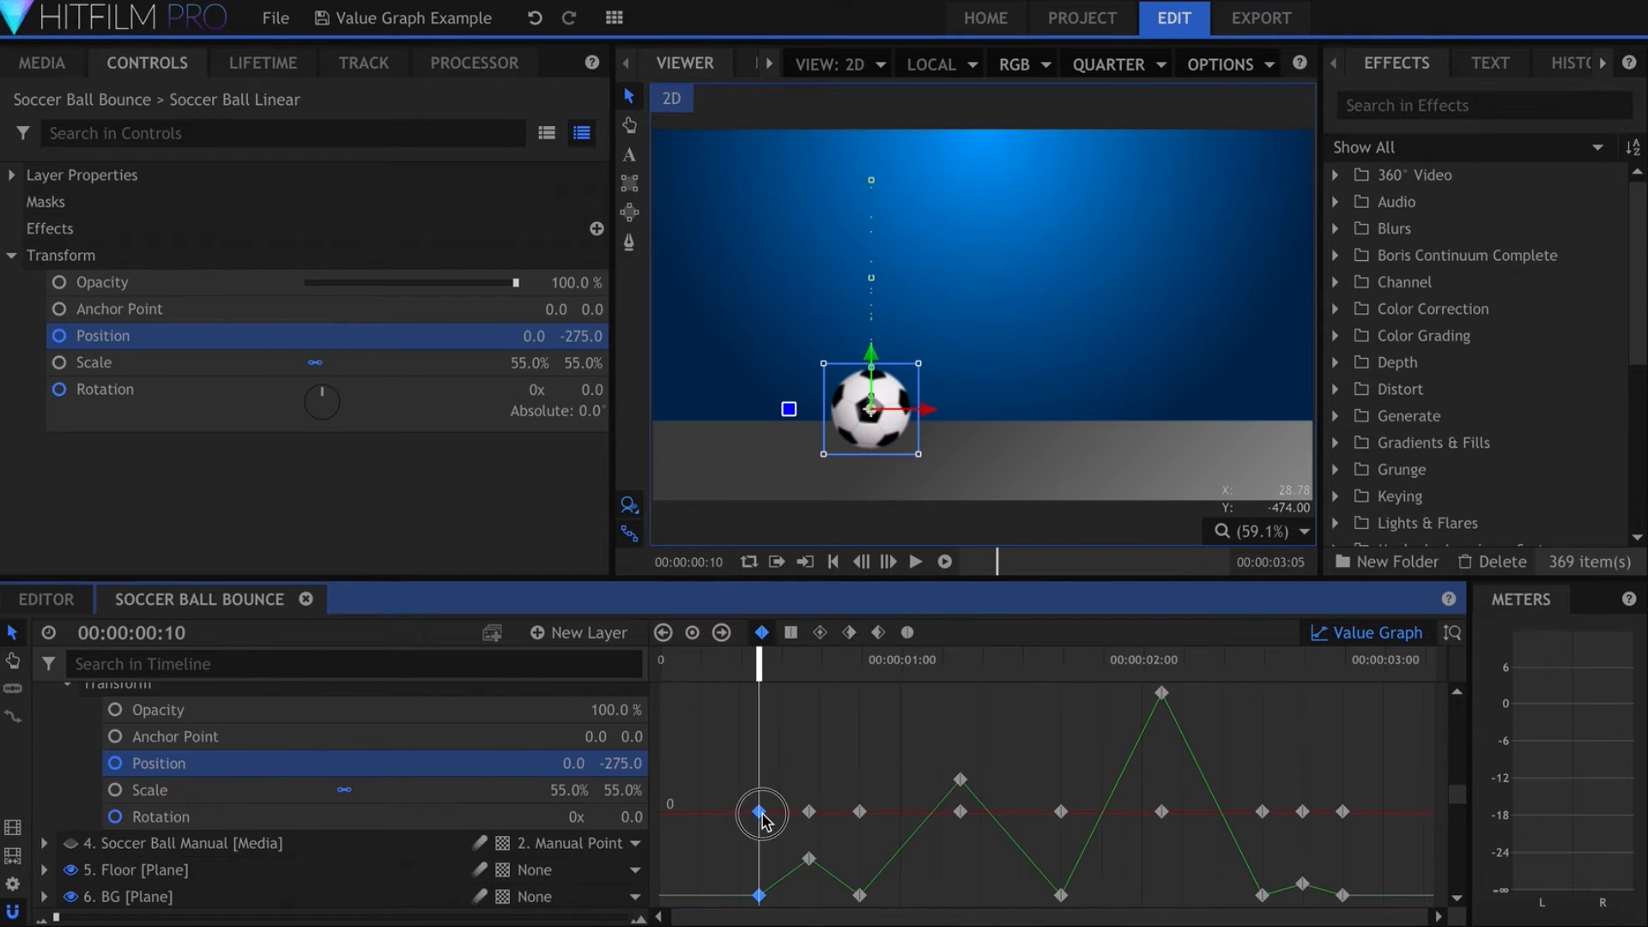
pyautogui.click(761, 813)
pyautogui.moveTo(760, 813); pyautogui.dragTo(762, 880)
pyautogui.hotkey('ctrl', 'z')
pyautogui.moveTo(760, 814); pyautogui.dragTo(719, 812)
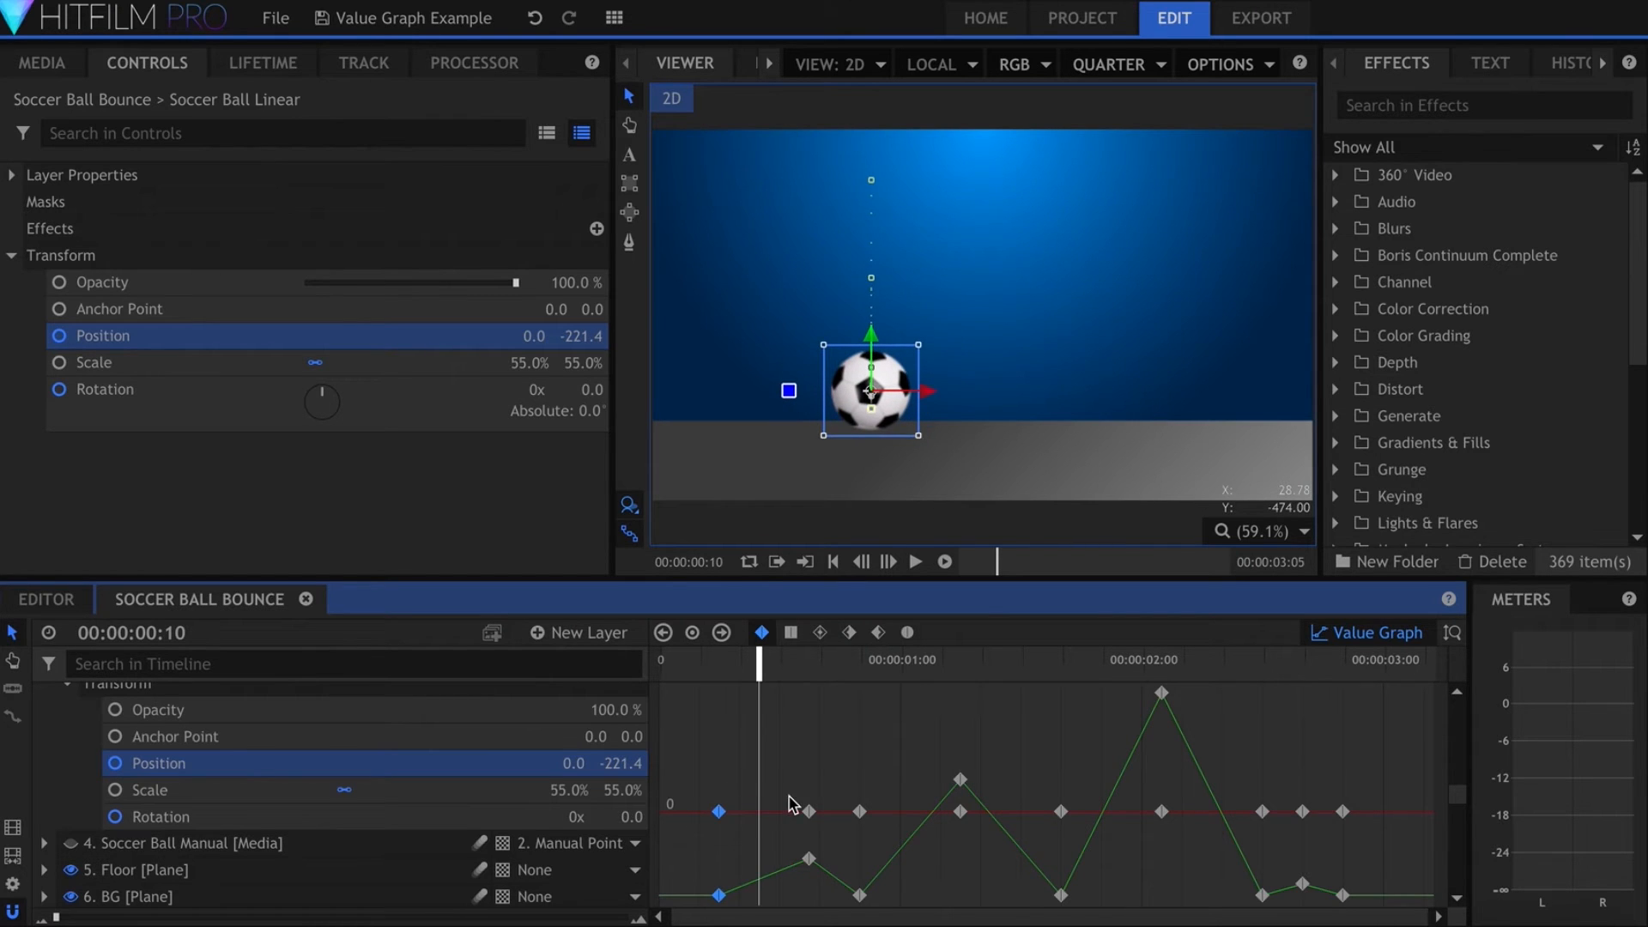
pyautogui.hotkey('ctrl', 'z')
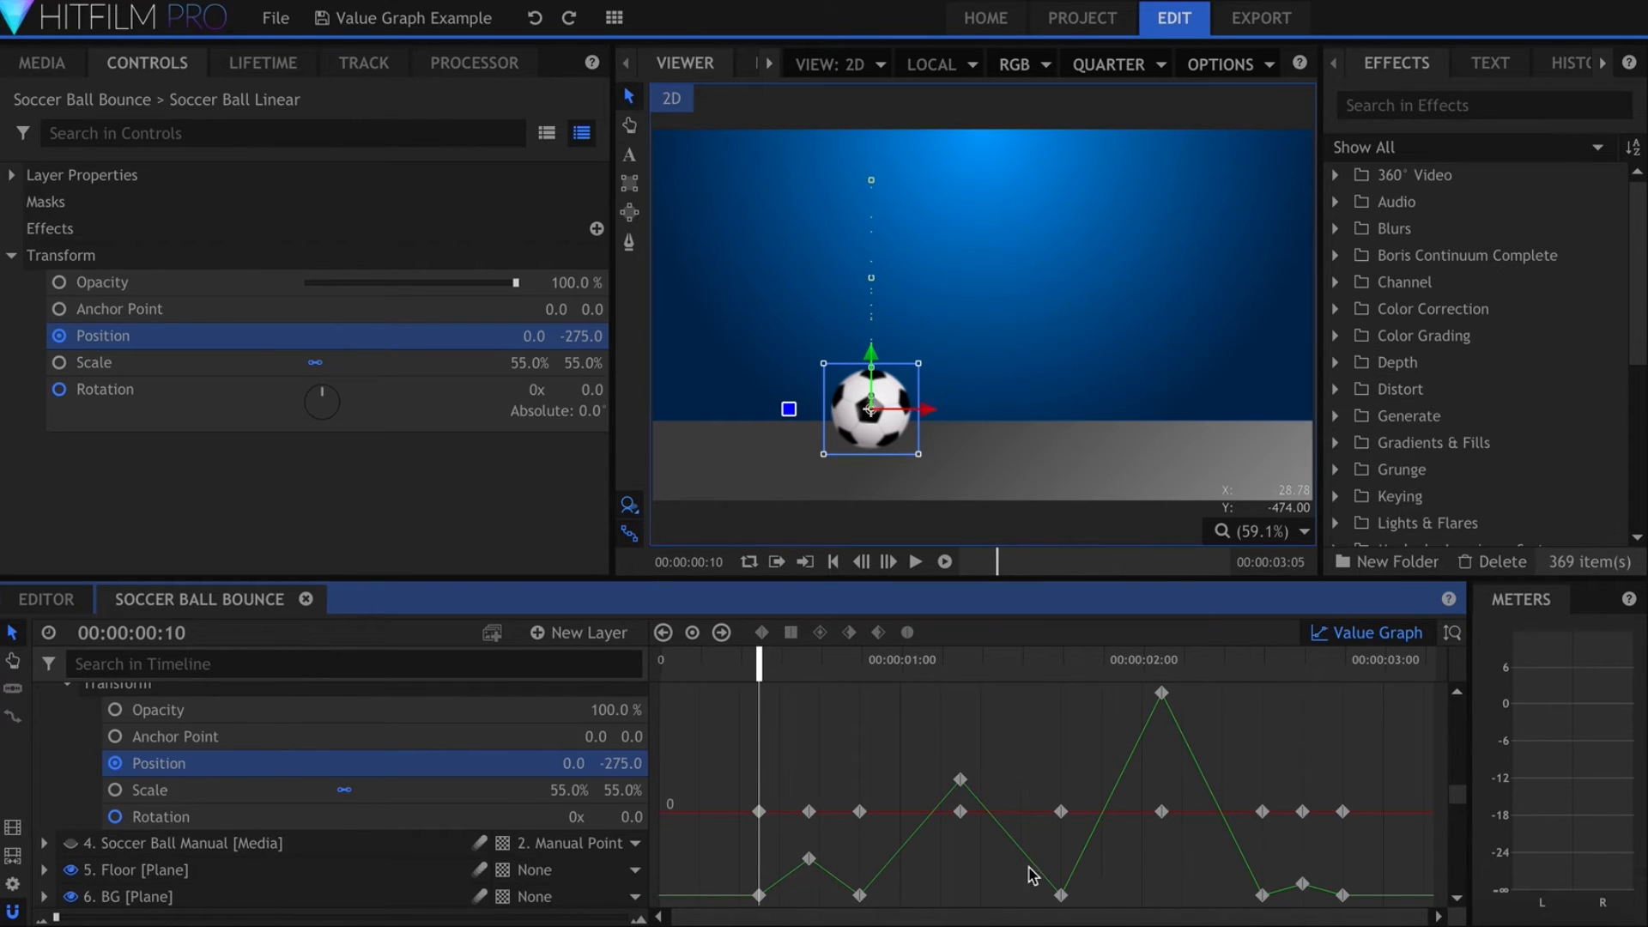
pyautogui.moveTo(759, 895)
pyautogui.mouseDown()
pyautogui.moveTo(761, 837)
pyautogui.moveTo(761, 906)
pyautogui.mouseUp()
pyautogui.hotkey('ctrl', 'z')
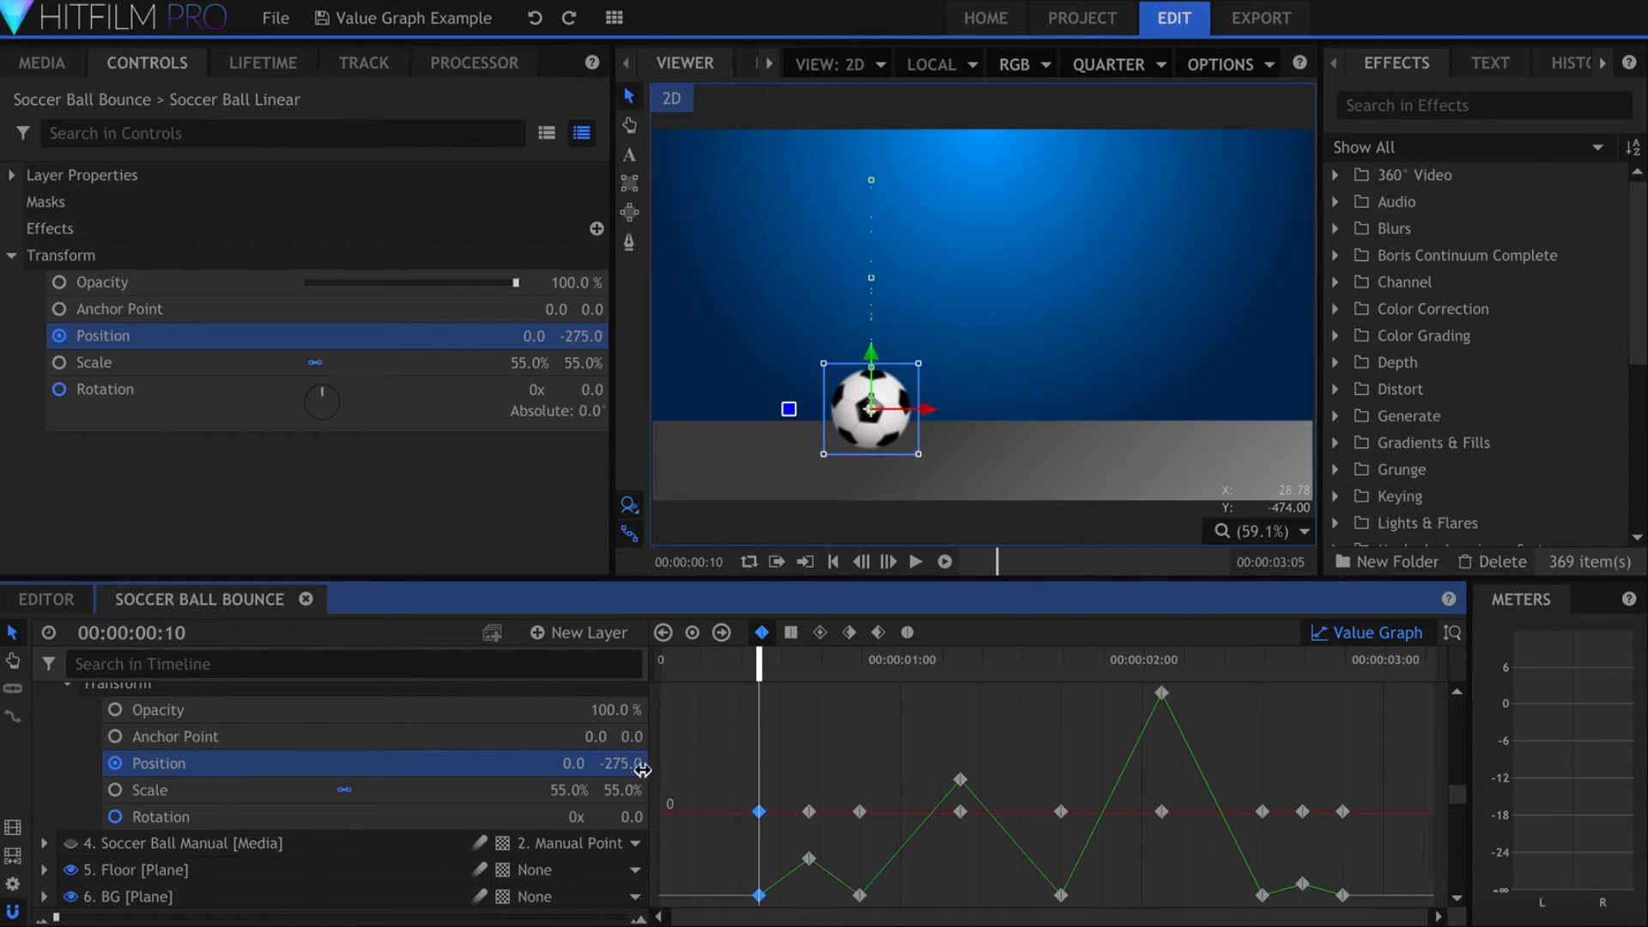
# - Examine the linear Position curve in the Value Graph while playing back the ball's bounce
pyautogui.scroll(-3, 824, 785)
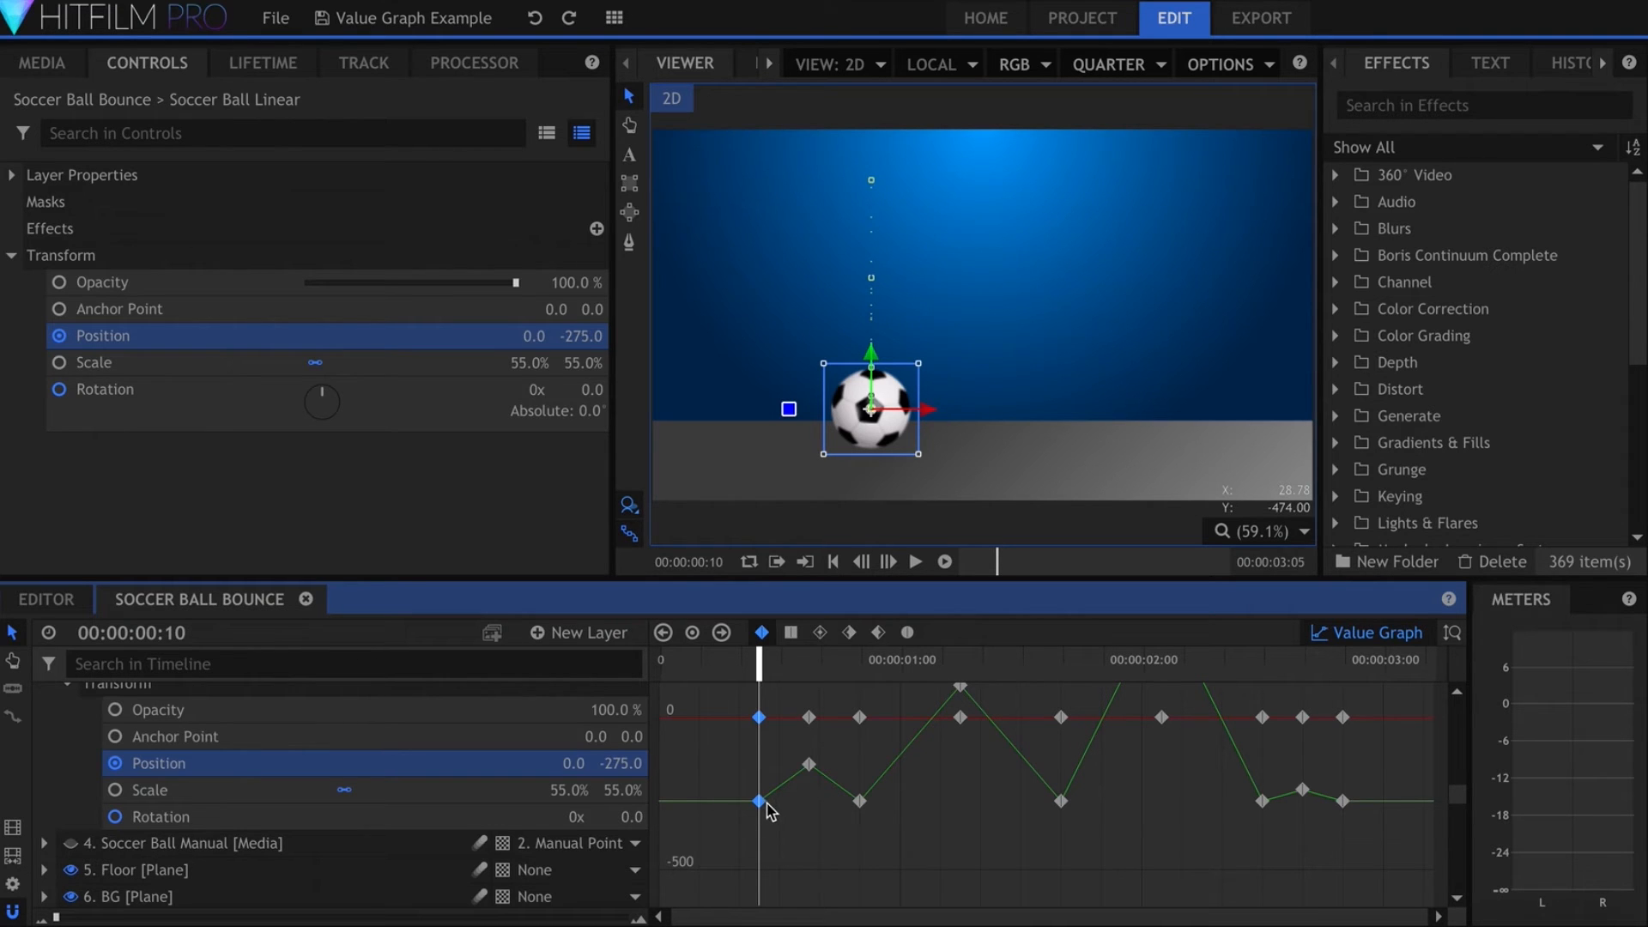
pyautogui.scroll(3, 866, 865)
pyautogui.press('space')
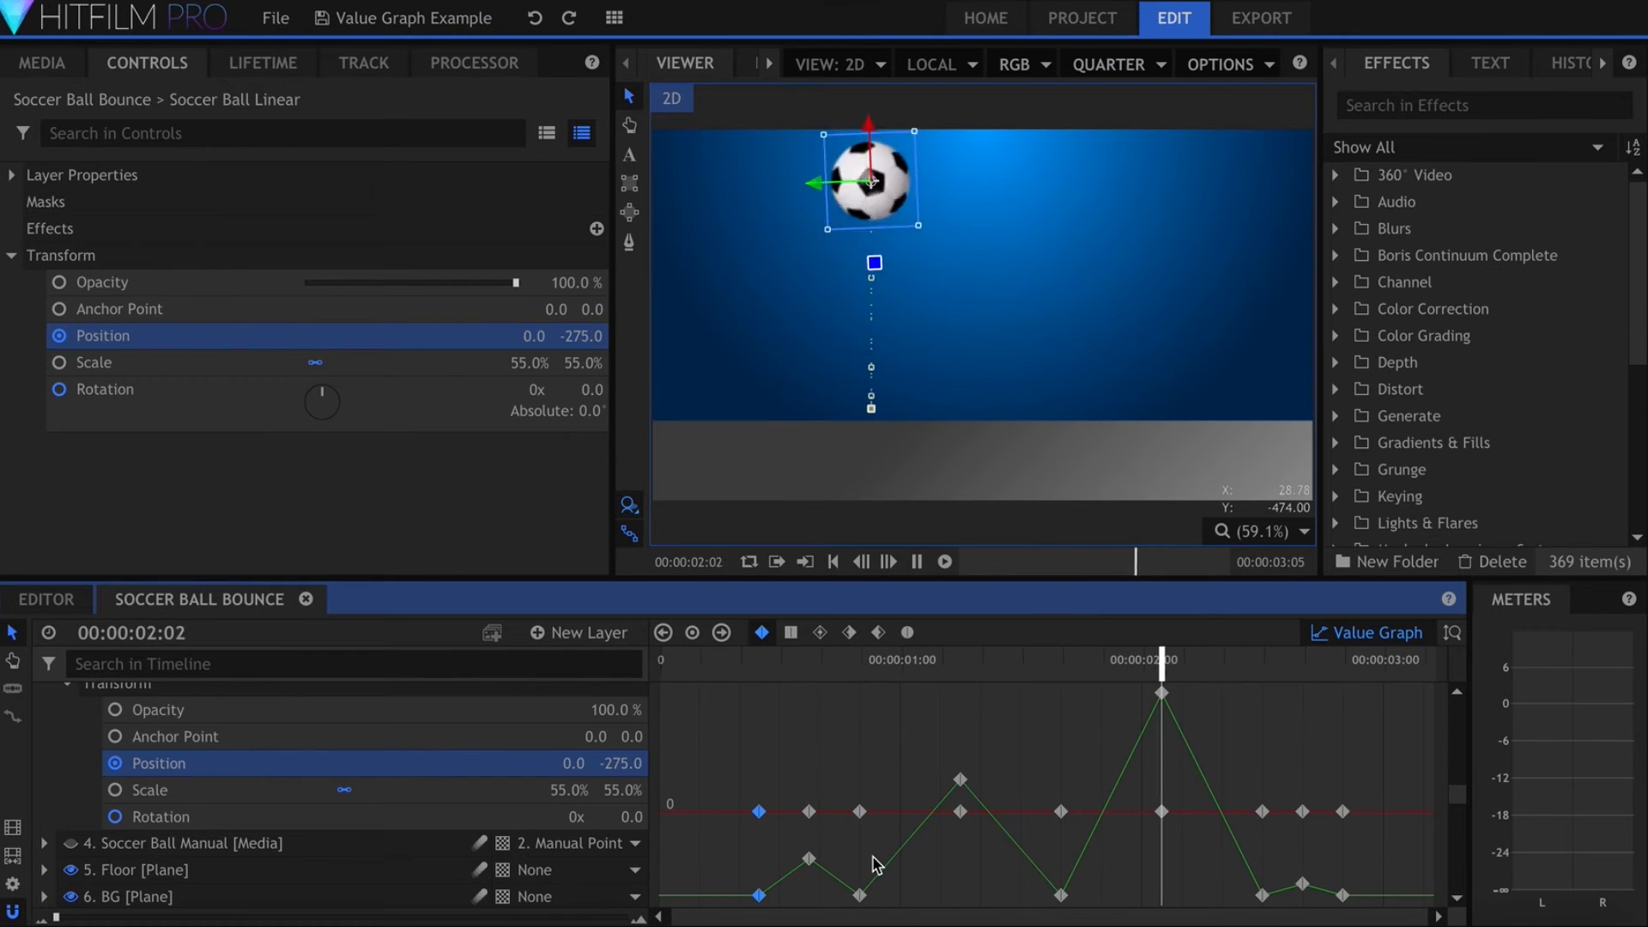
pyautogui.press('space')
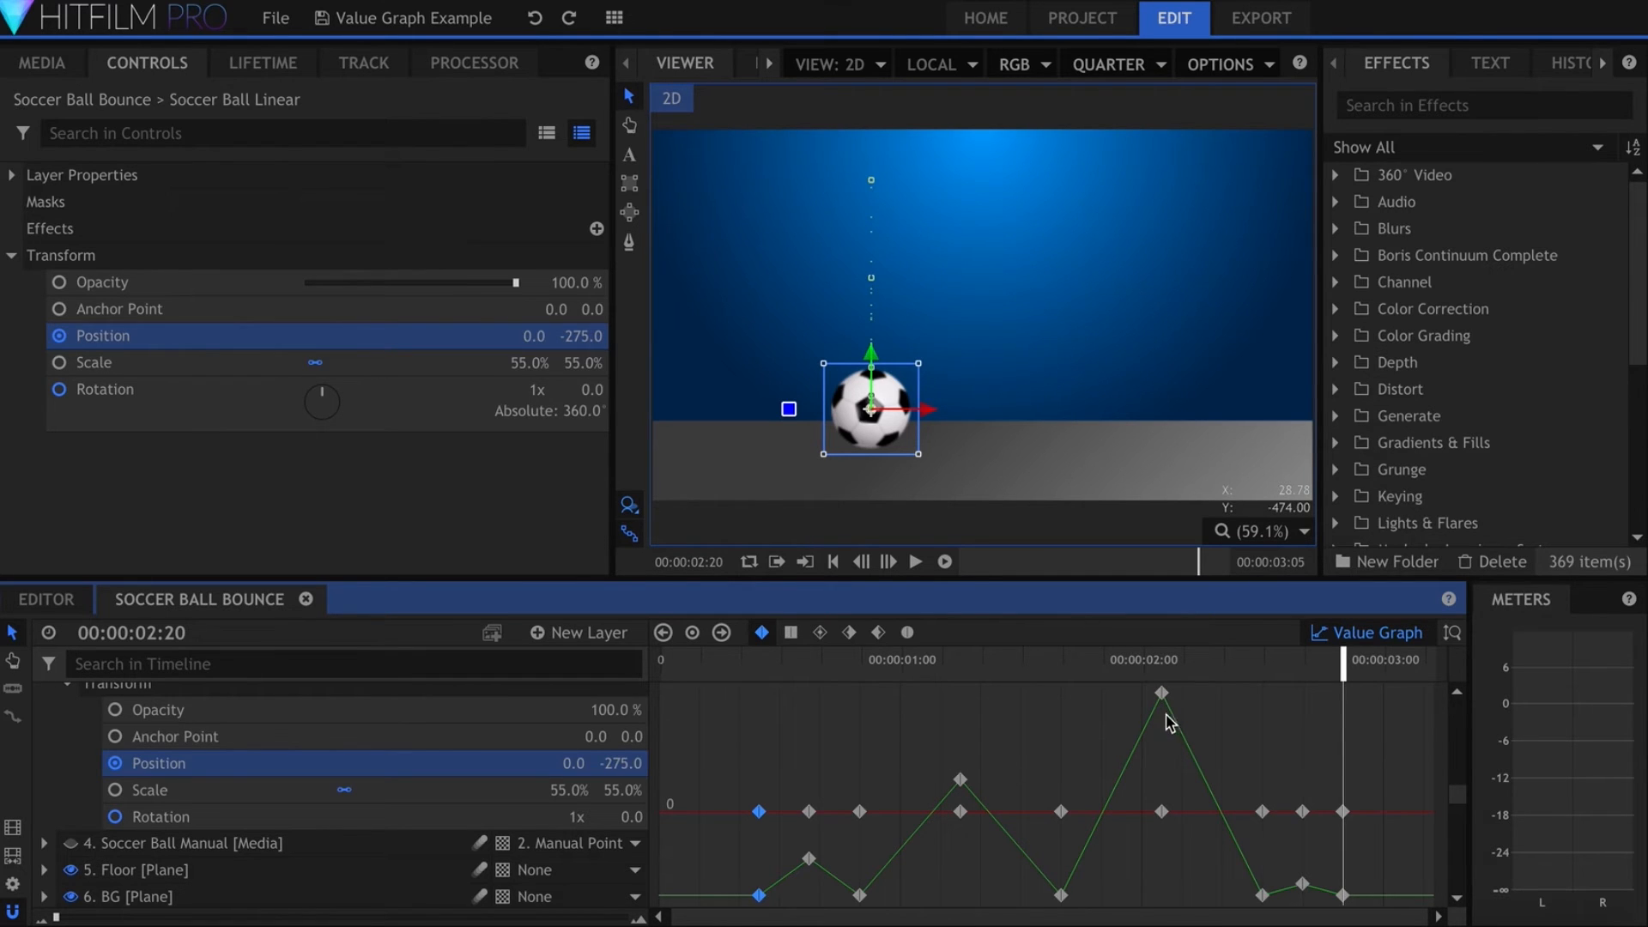
pyautogui.press('space')
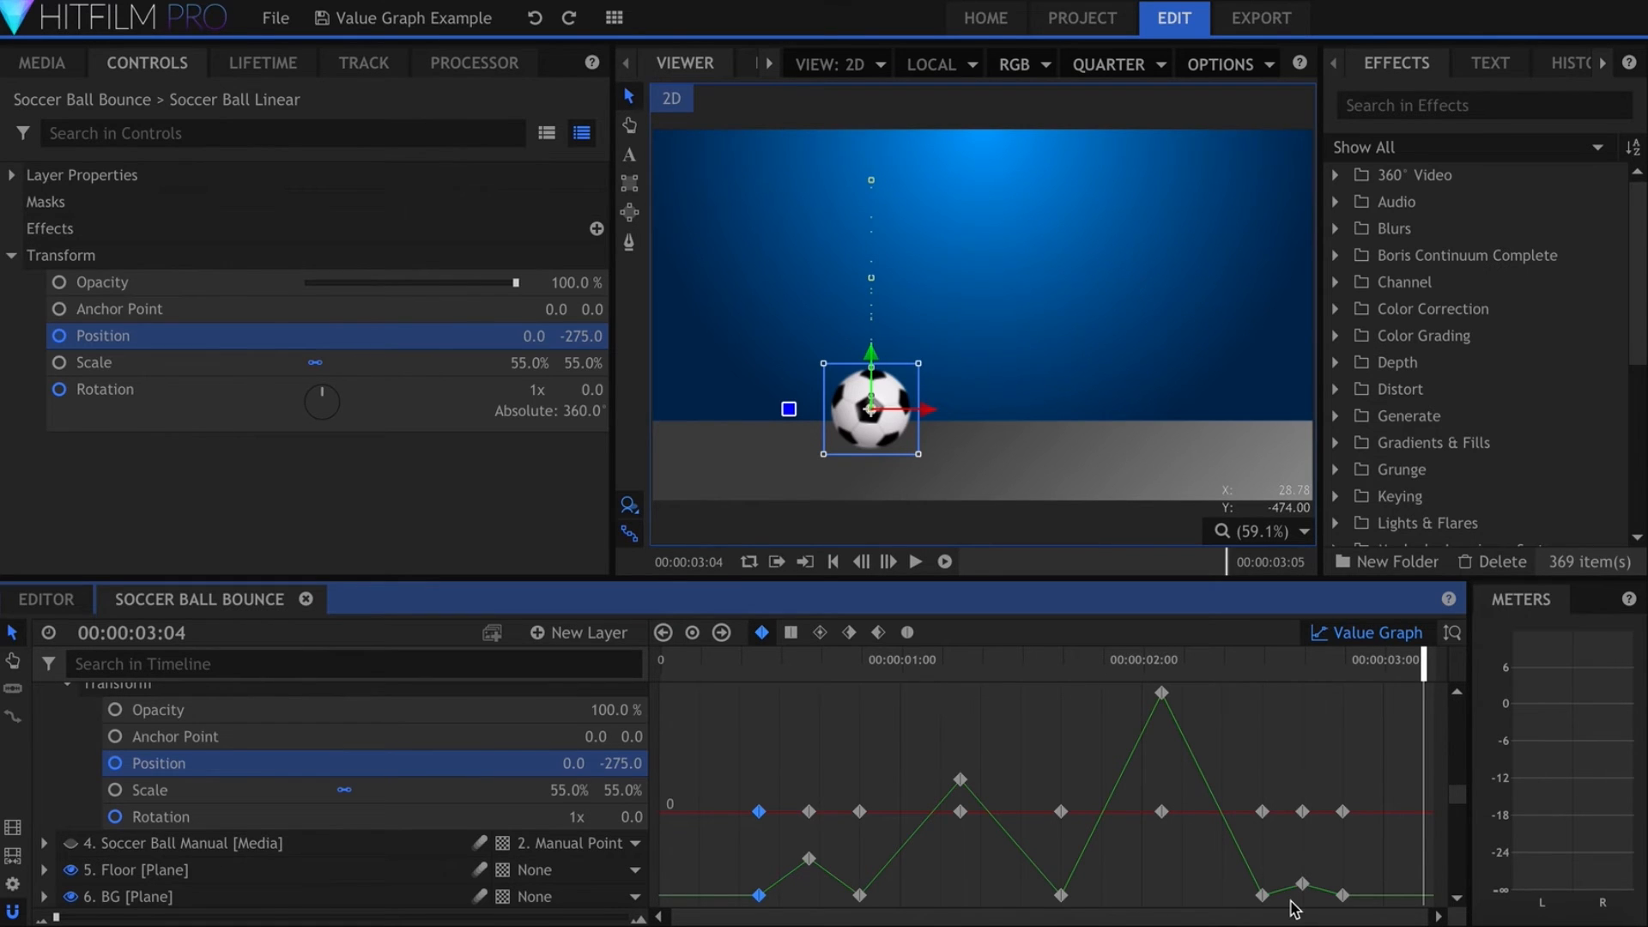
pyautogui.click(1296, 760)
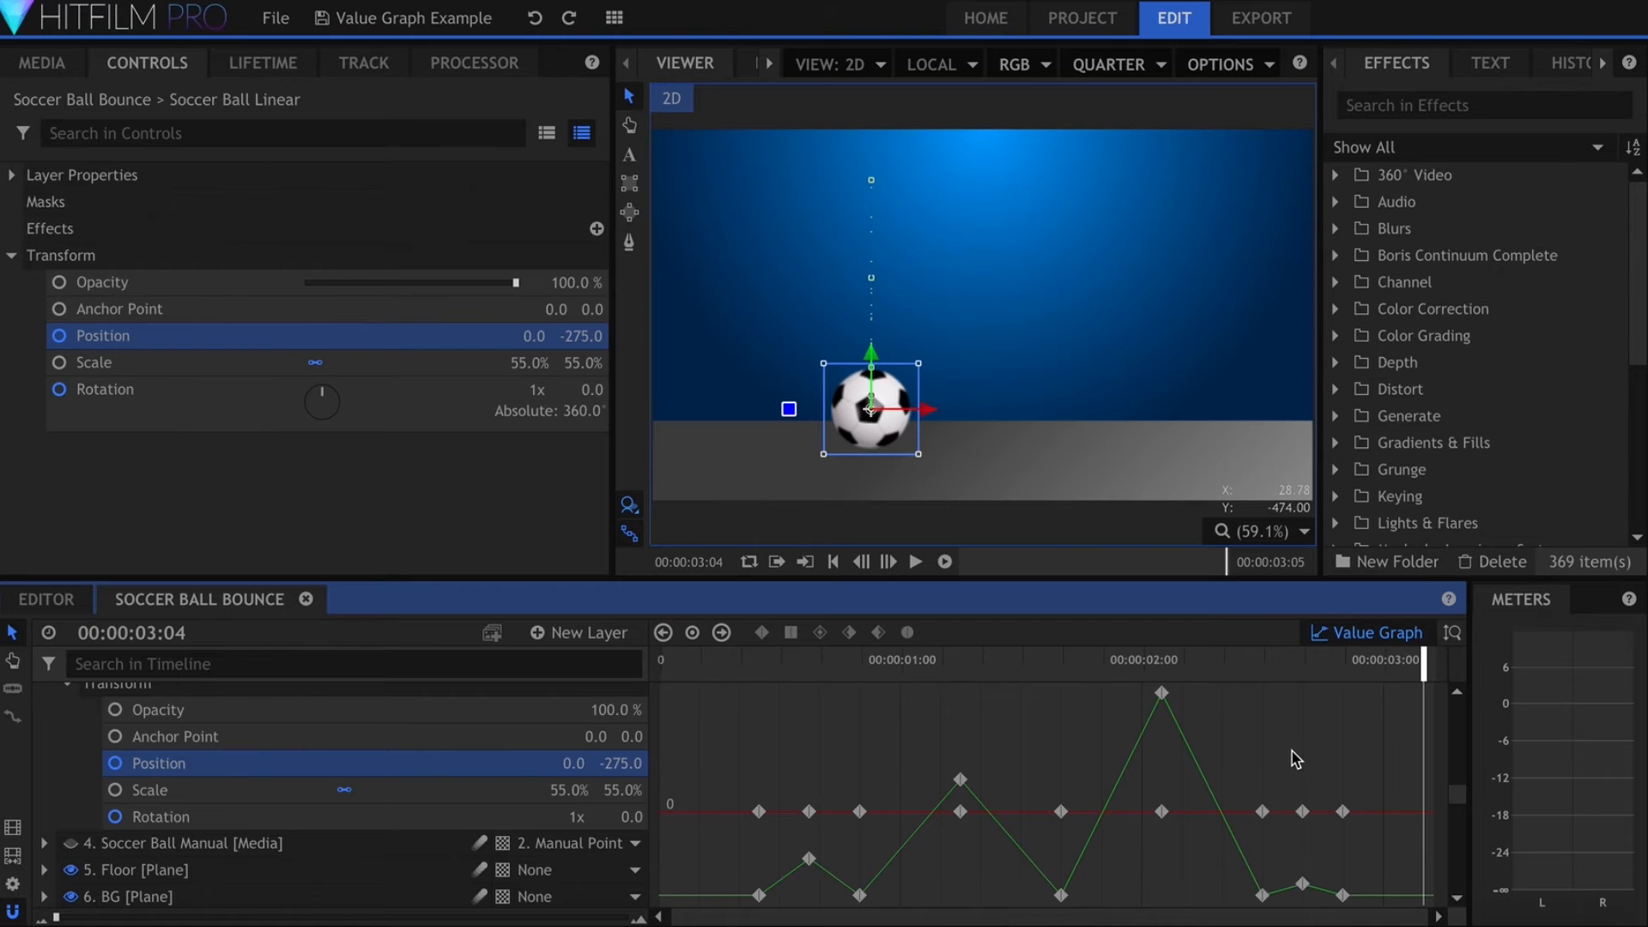
pyautogui.press('space')
# - Convert the Position keyframe at 00:00:02:02 to Manual Bezier and play the bounce from the start
pyautogui.click(1161, 693)
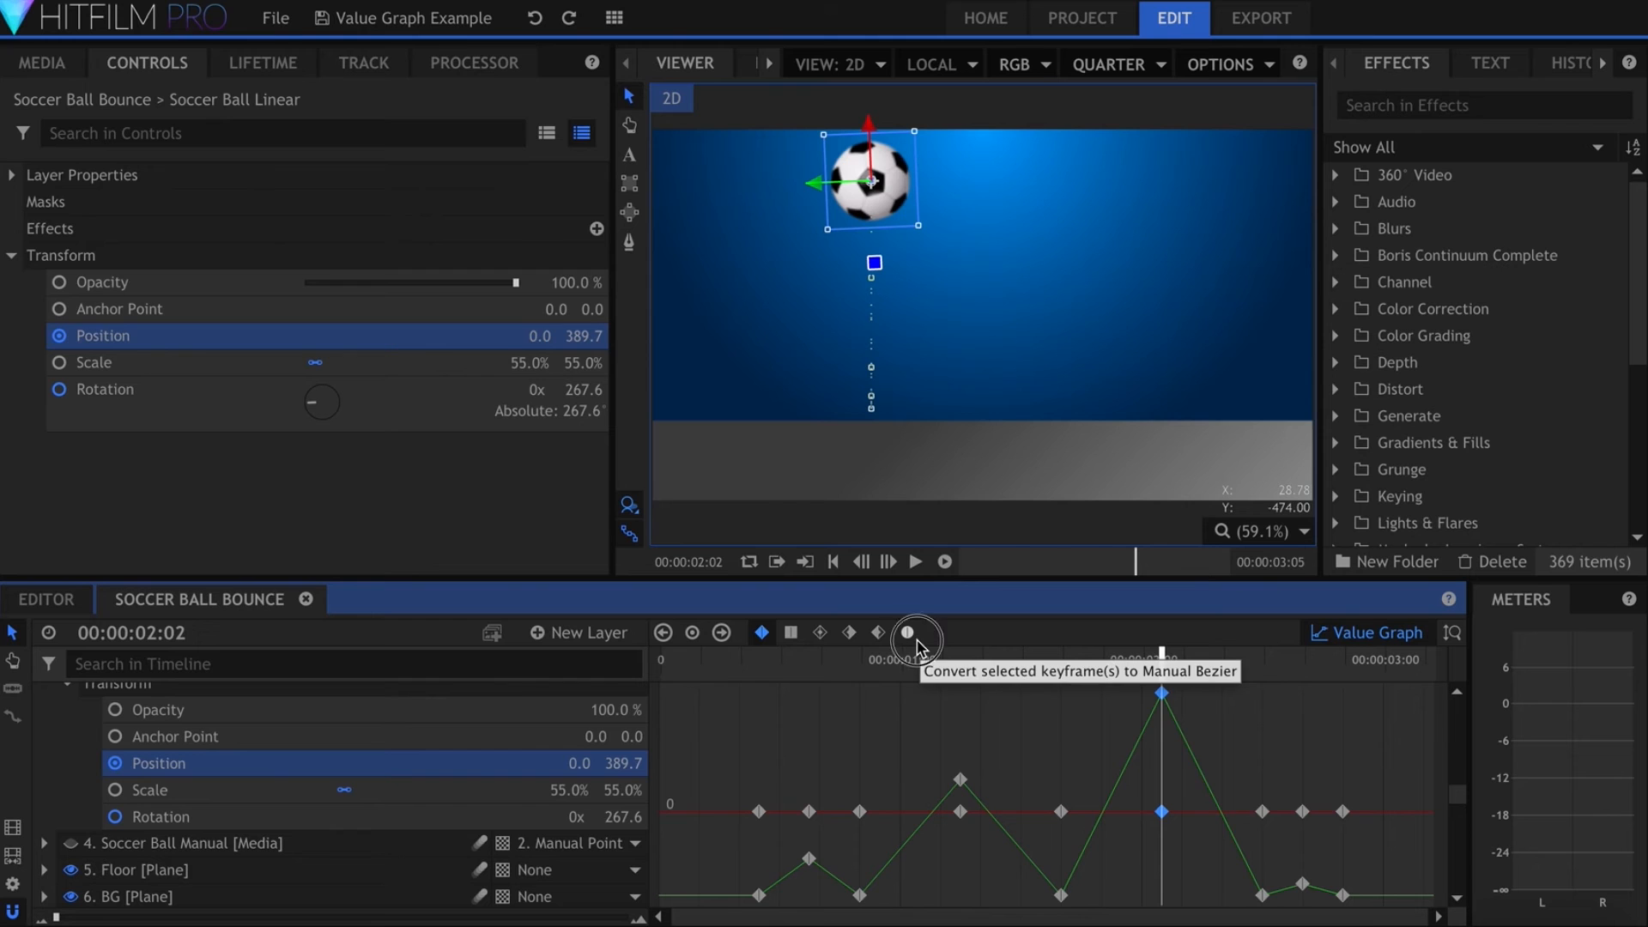
pyautogui.click(908, 633)
pyautogui.click(1306, 706)
pyautogui.press('Home')
pyautogui.press('space')
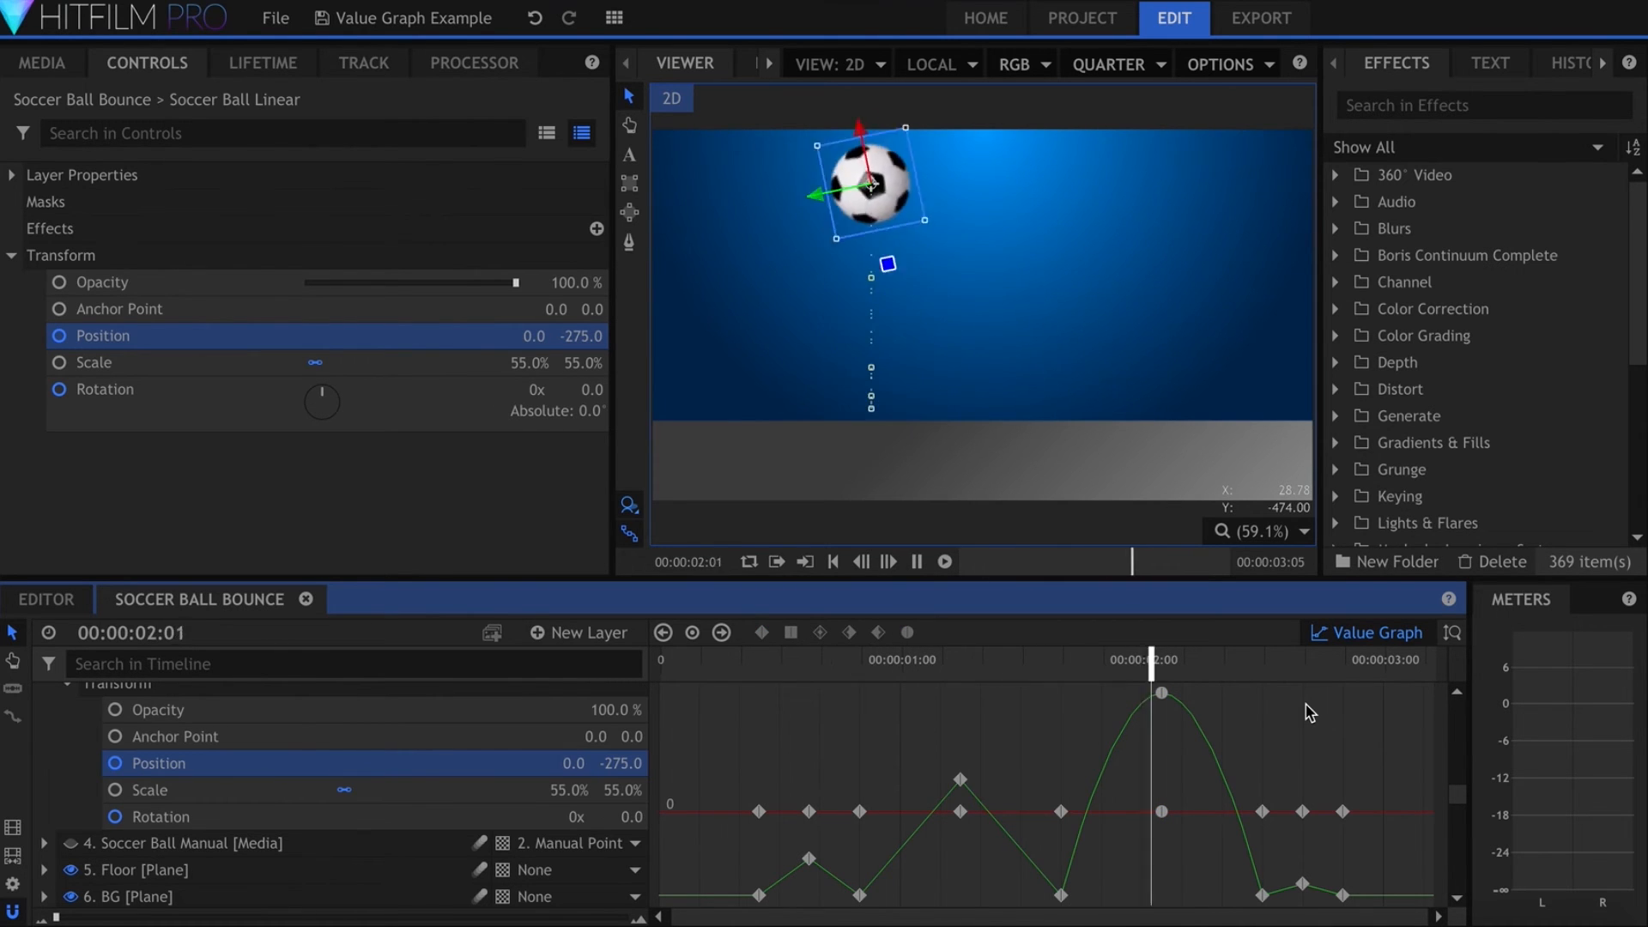
pyautogui.click(554, 547)
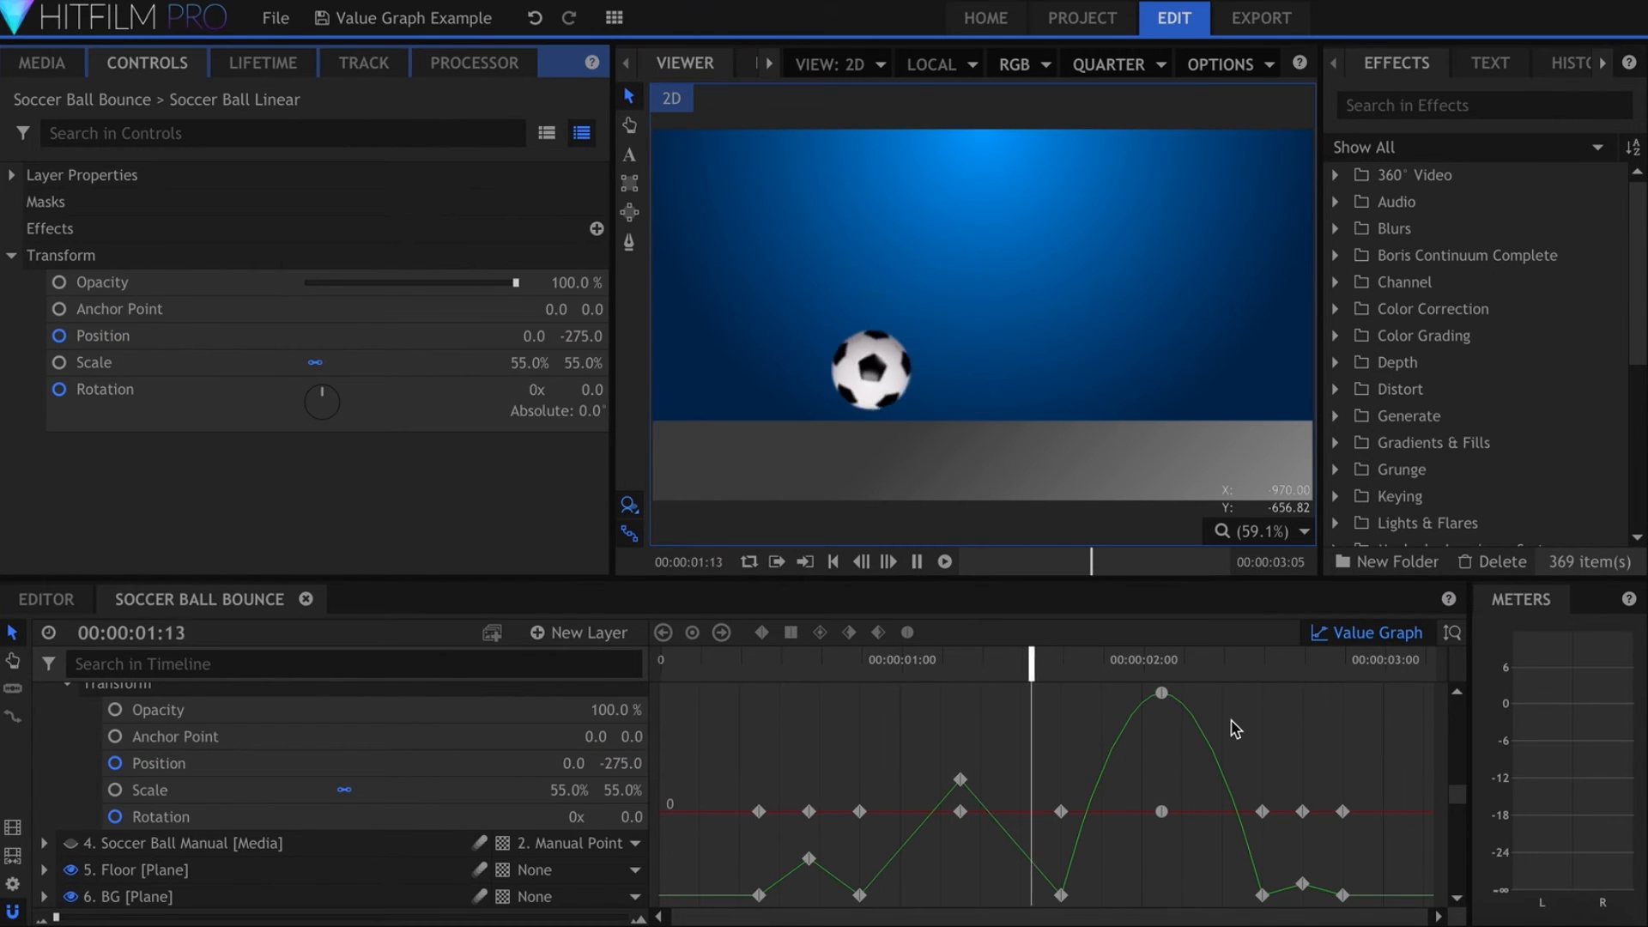
# - Display the Bezier handles of the highest Position keyframe and play back the curved motion
pyautogui.click(1161, 693)
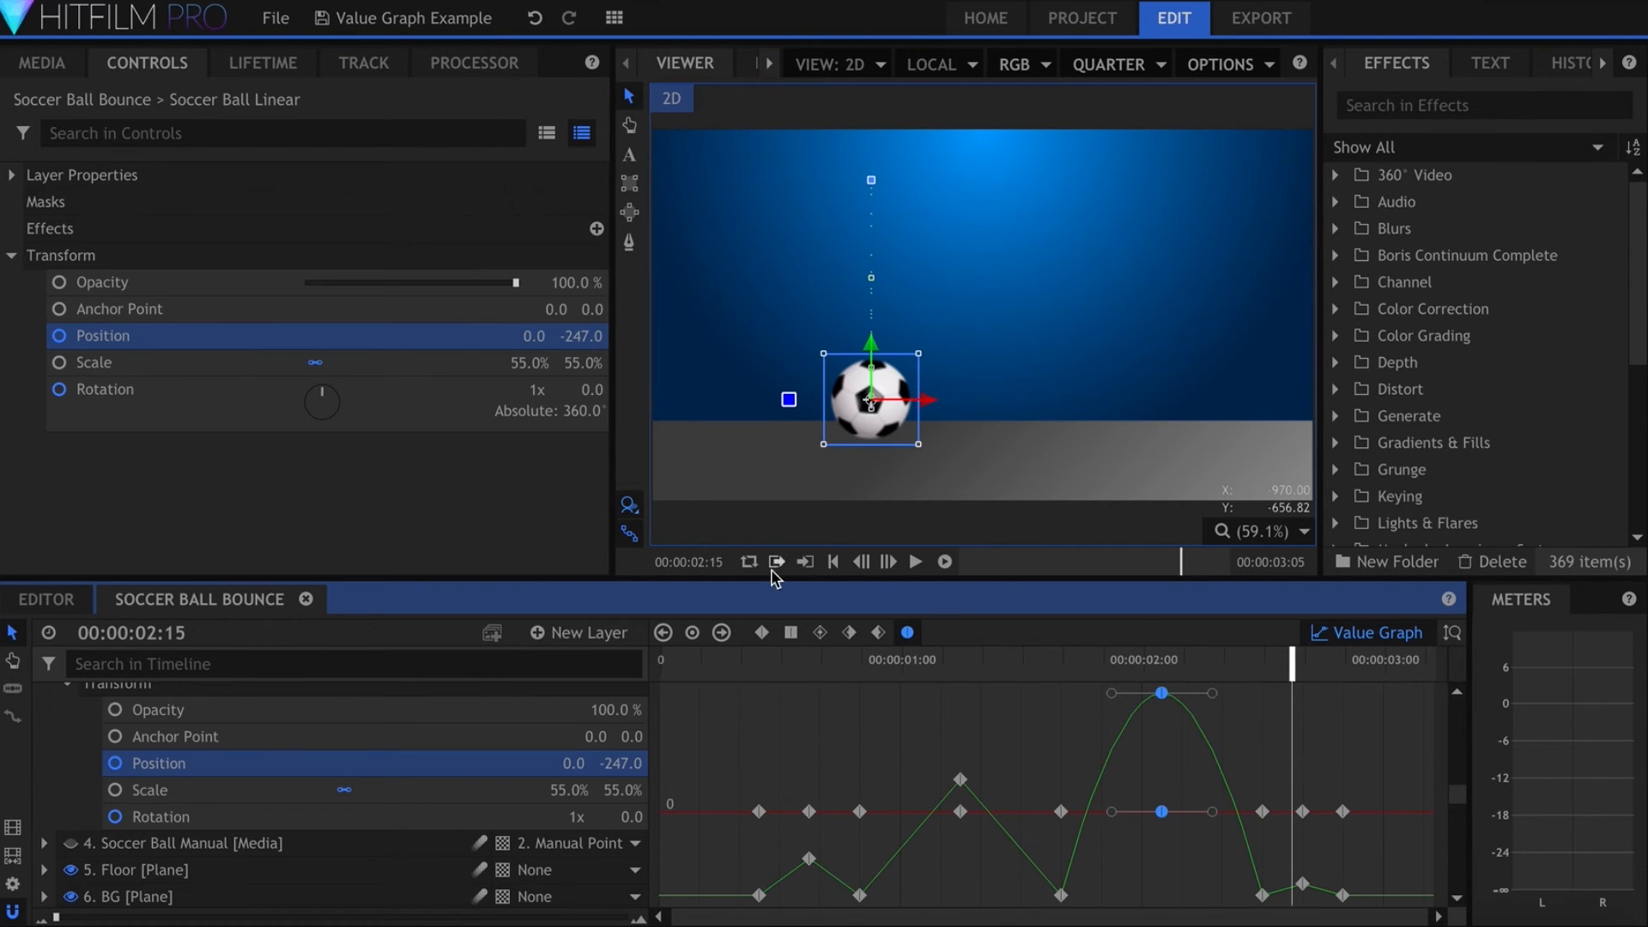
pyautogui.click(526, 541)
pyautogui.press('space')
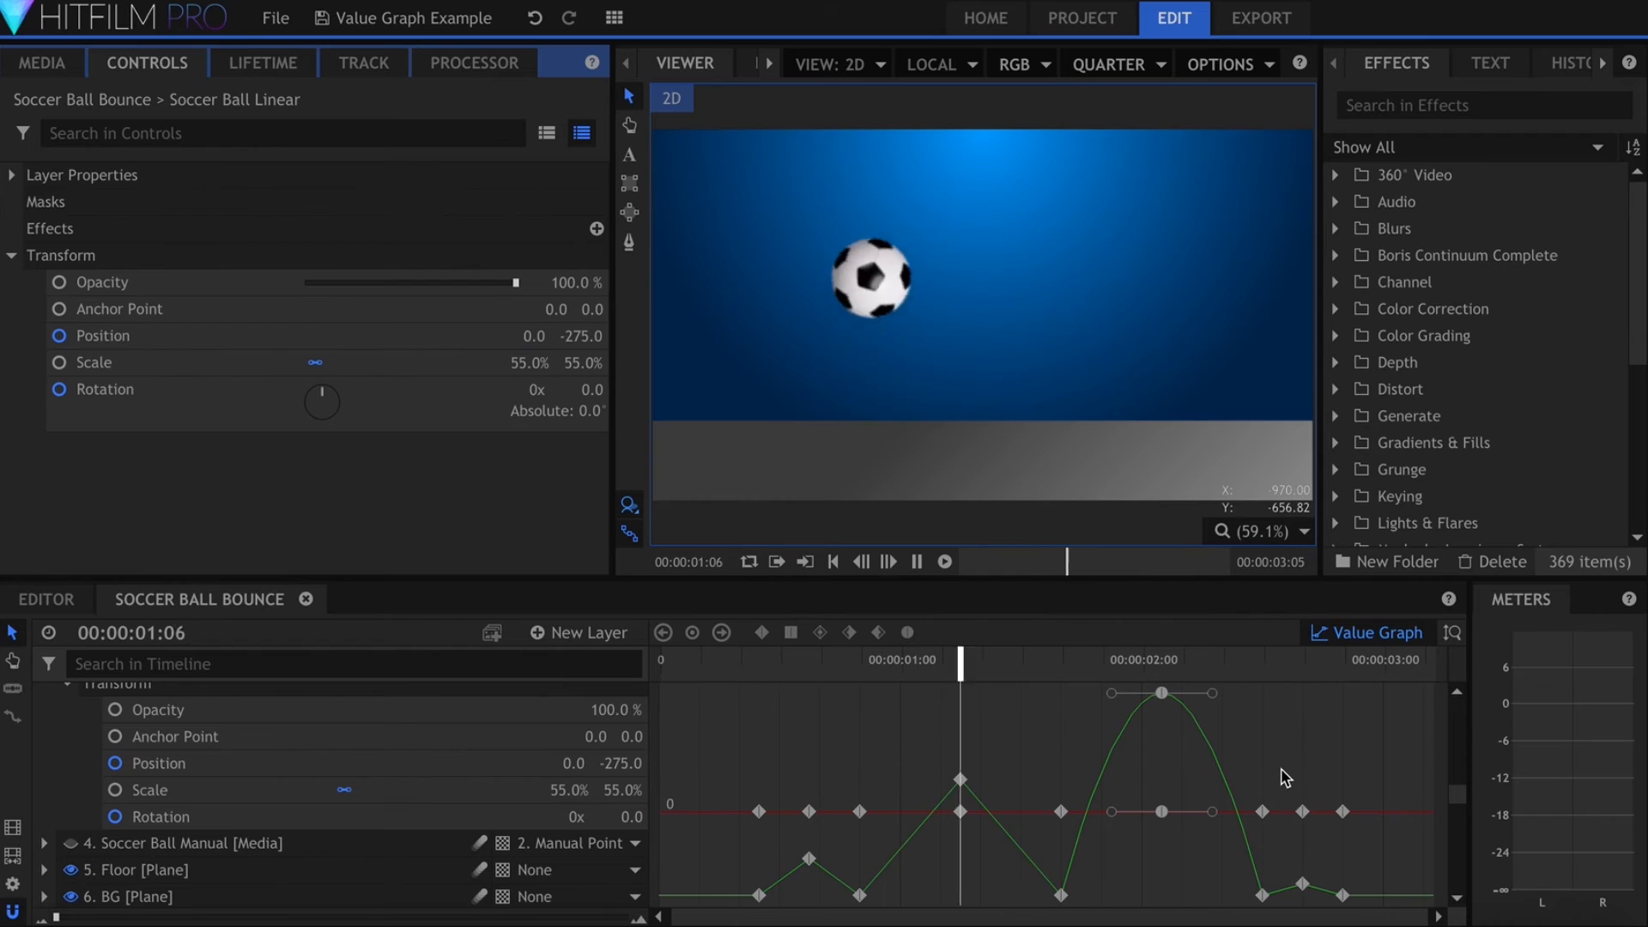
pyautogui.press('space')
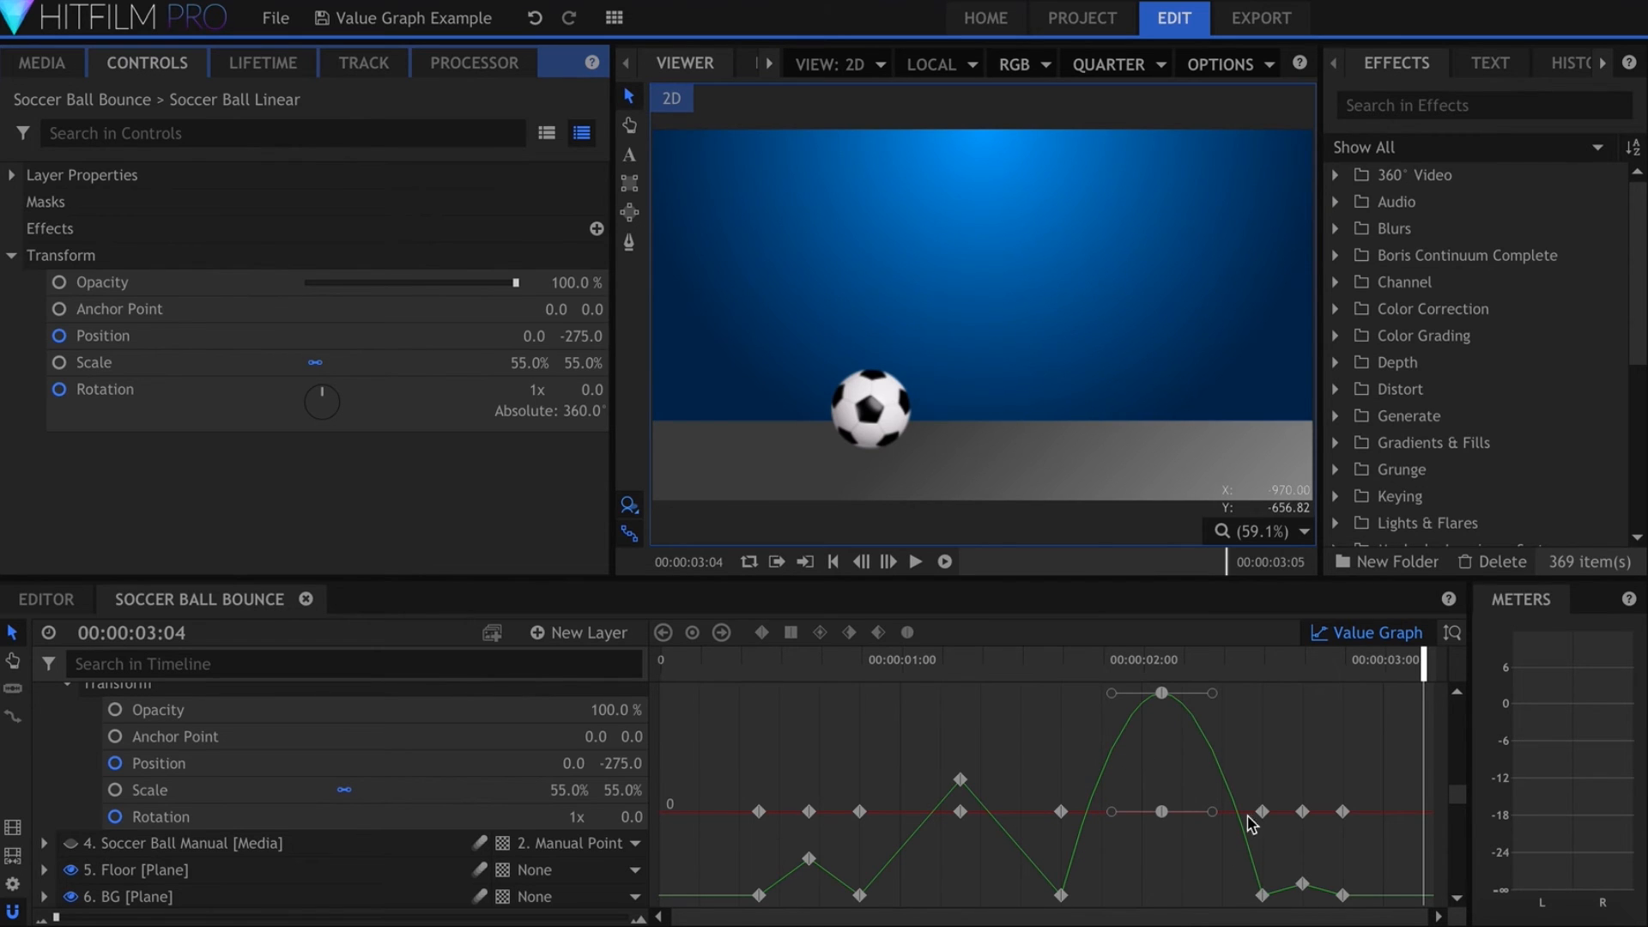
# - Try lengthening the outgoing Bezier handle of the Position keyframe at 00:00:02:02, preview the bounce, and undo the change
pyautogui.moveTo(1213, 700); pyautogui.dragTo(1263, 692)
pyautogui.click(1299, 718)
pyautogui.press('Home')
pyautogui.press('space')
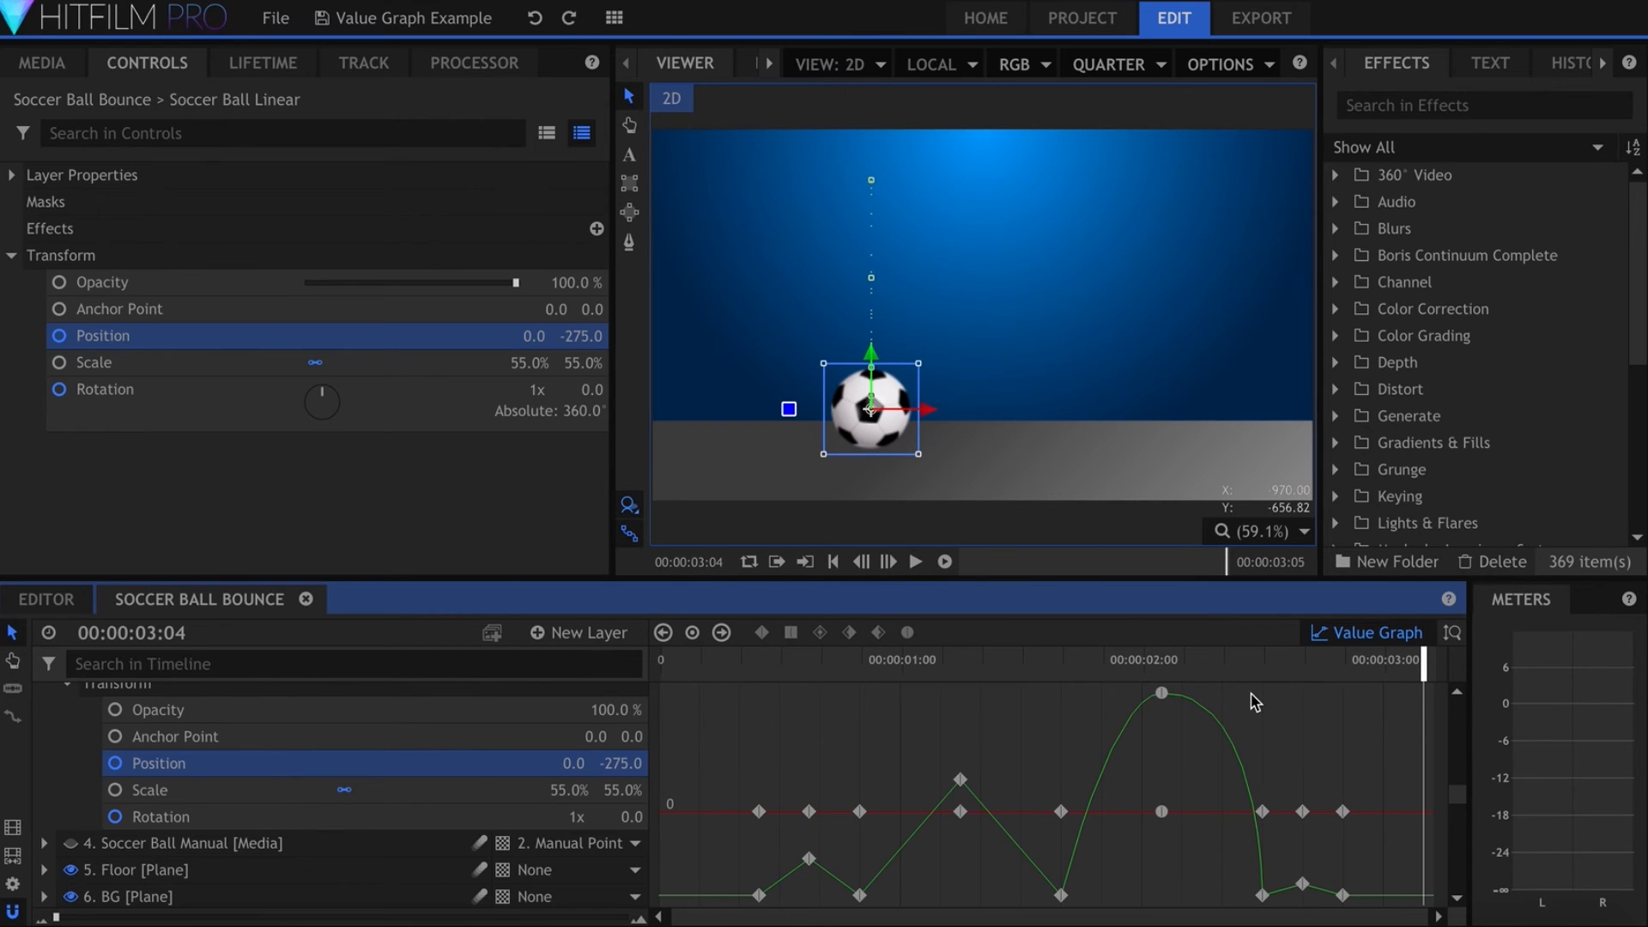
pyautogui.hotkey('ctrl', 'z')
pyautogui.hotkey('ctrl', 'shift', 'z')
# - Lock the temporal control points of the Position keyframe at 00:00:02:02 and try adjusting its outgoing Bezier handle
pyautogui.click(1161, 694)
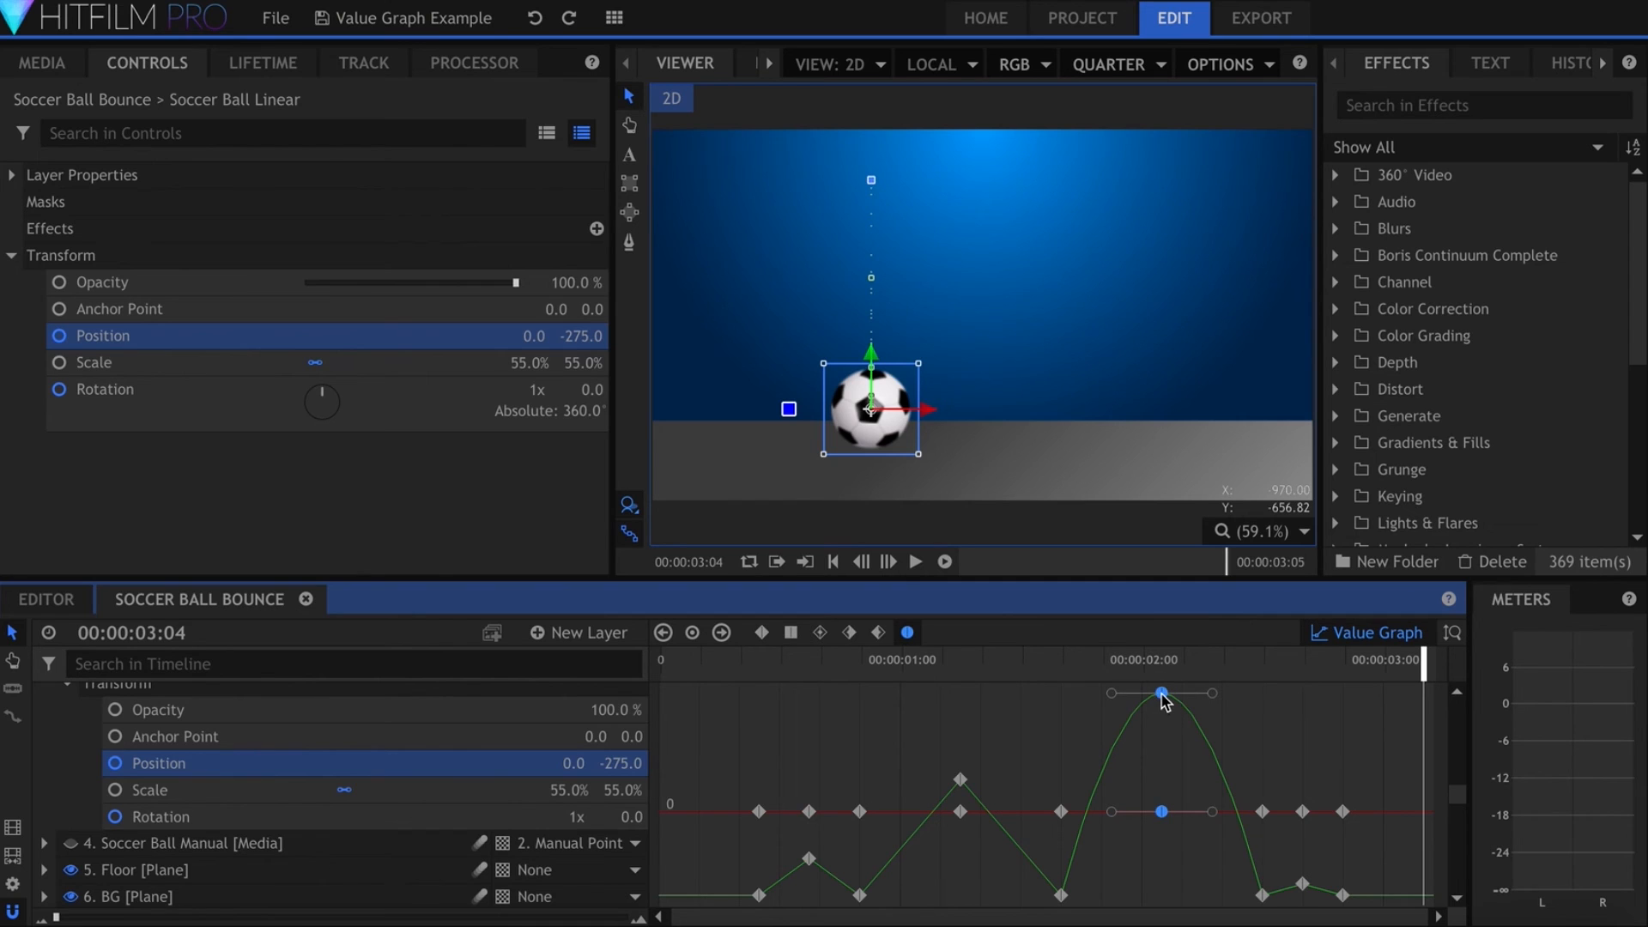
pyautogui.rightClick(1162, 695)
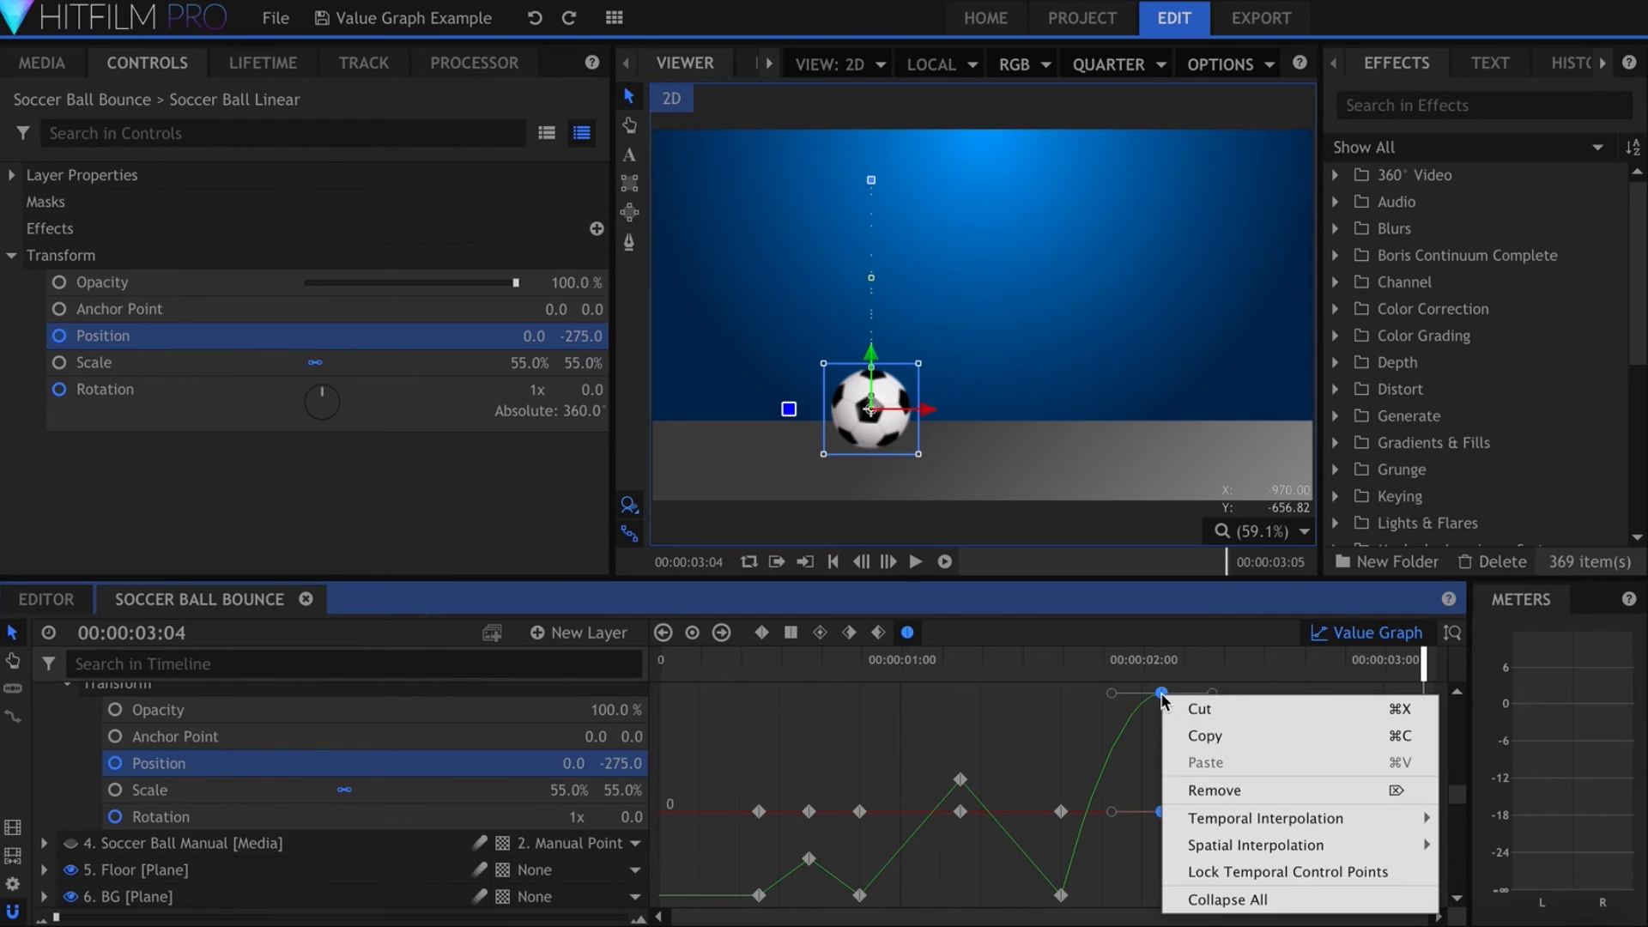
pyautogui.click(1210, 872)
pyautogui.moveTo(1212, 693)
pyautogui.mouseDown()
pyautogui.moveTo(1206, 727)
pyautogui.moveTo(1221, 684)
pyautogui.mouseUp()
pyautogui.click(1240, 732)
# - Convert the two lower Position peak keyframes before 00:00:02:00 to Manual Bezier and play the bounce from the start
pyautogui.moveTo(1057, 737); pyautogui.dragTo(924, 815)
pyautogui.keyDown('shift'); pyautogui.click(809, 858); pyautogui.keyUp('shift')
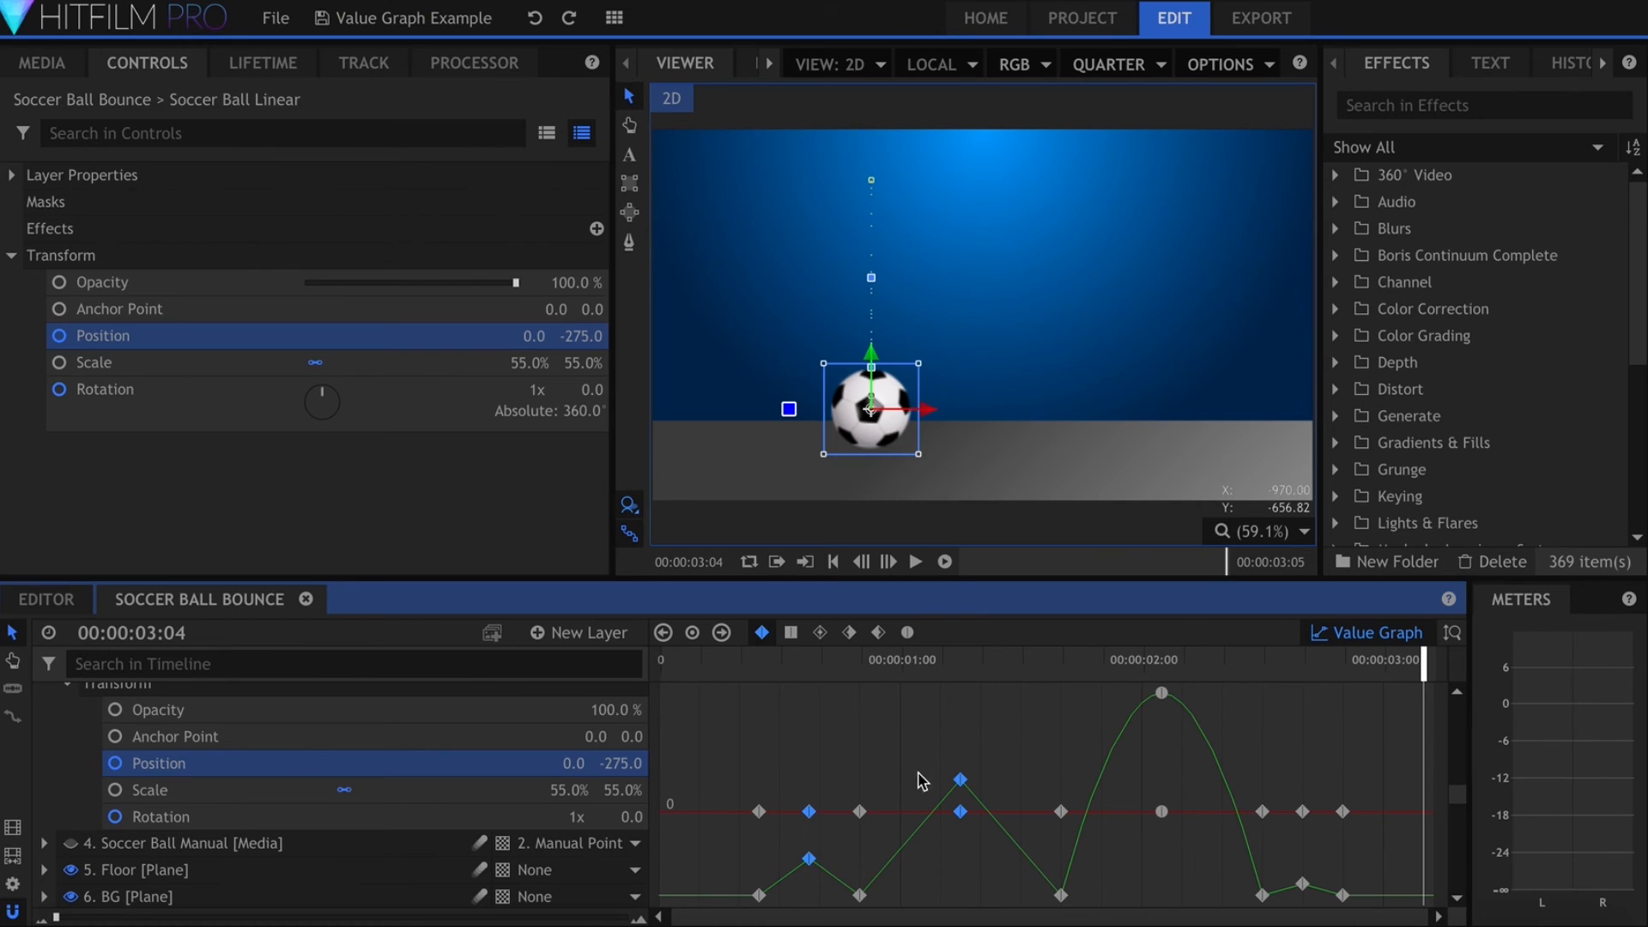
pyautogui.click(907, 632)
pyautogui.click(996, 730)
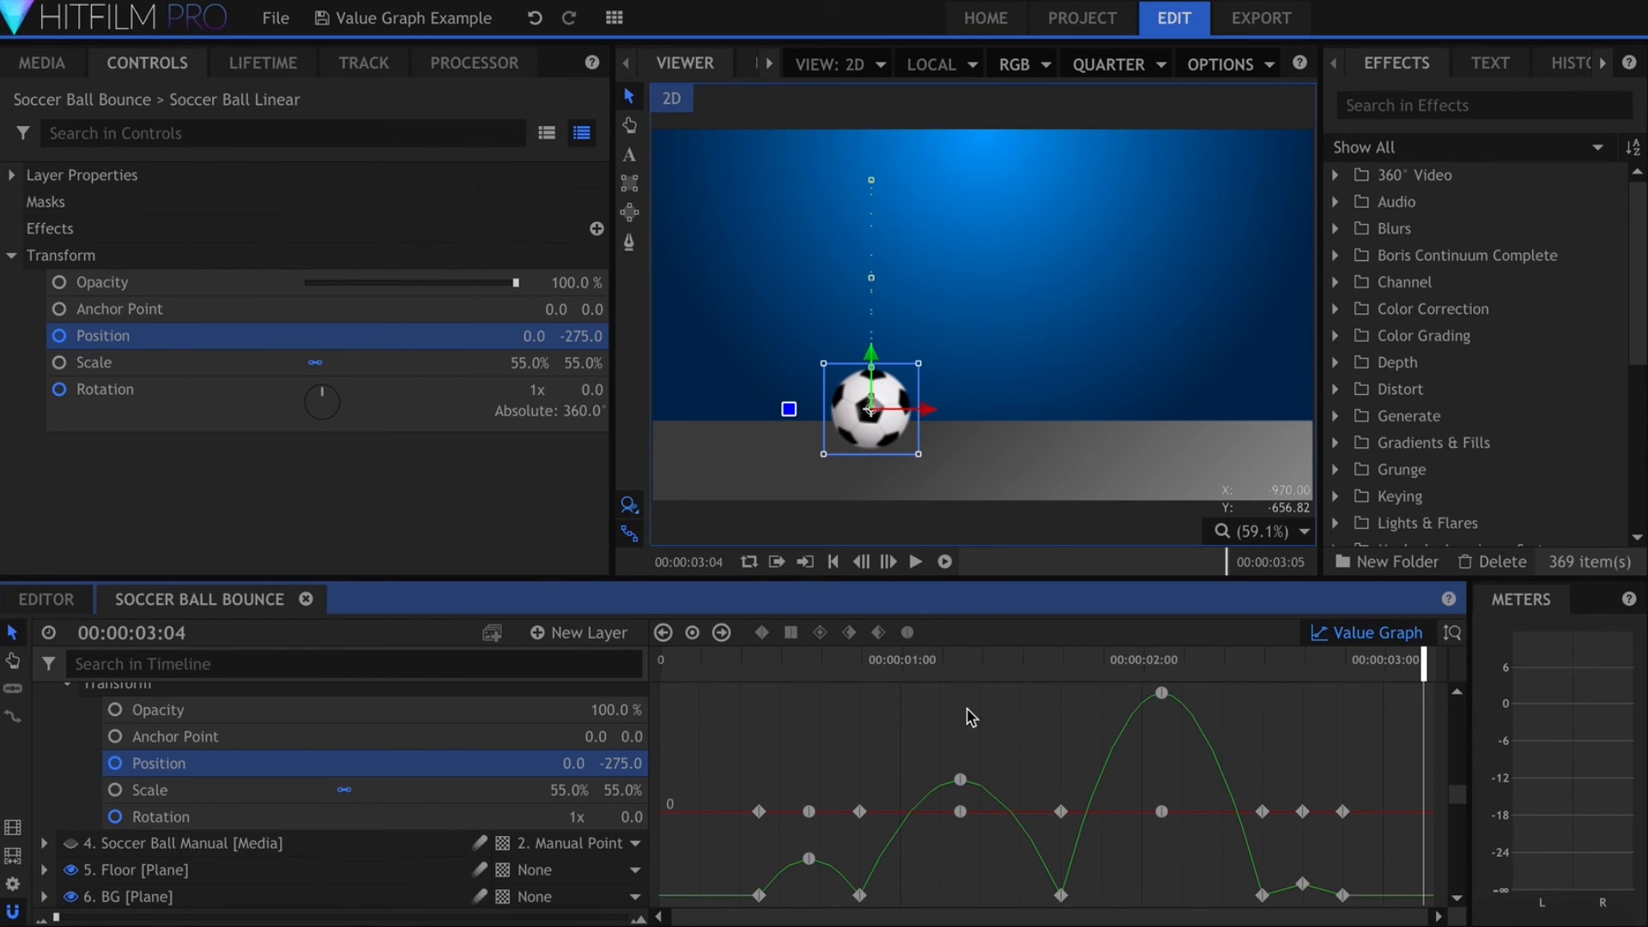
pyautogui.click(551, 522)
pyautogui.press('Home')
pyautogui.press('space')
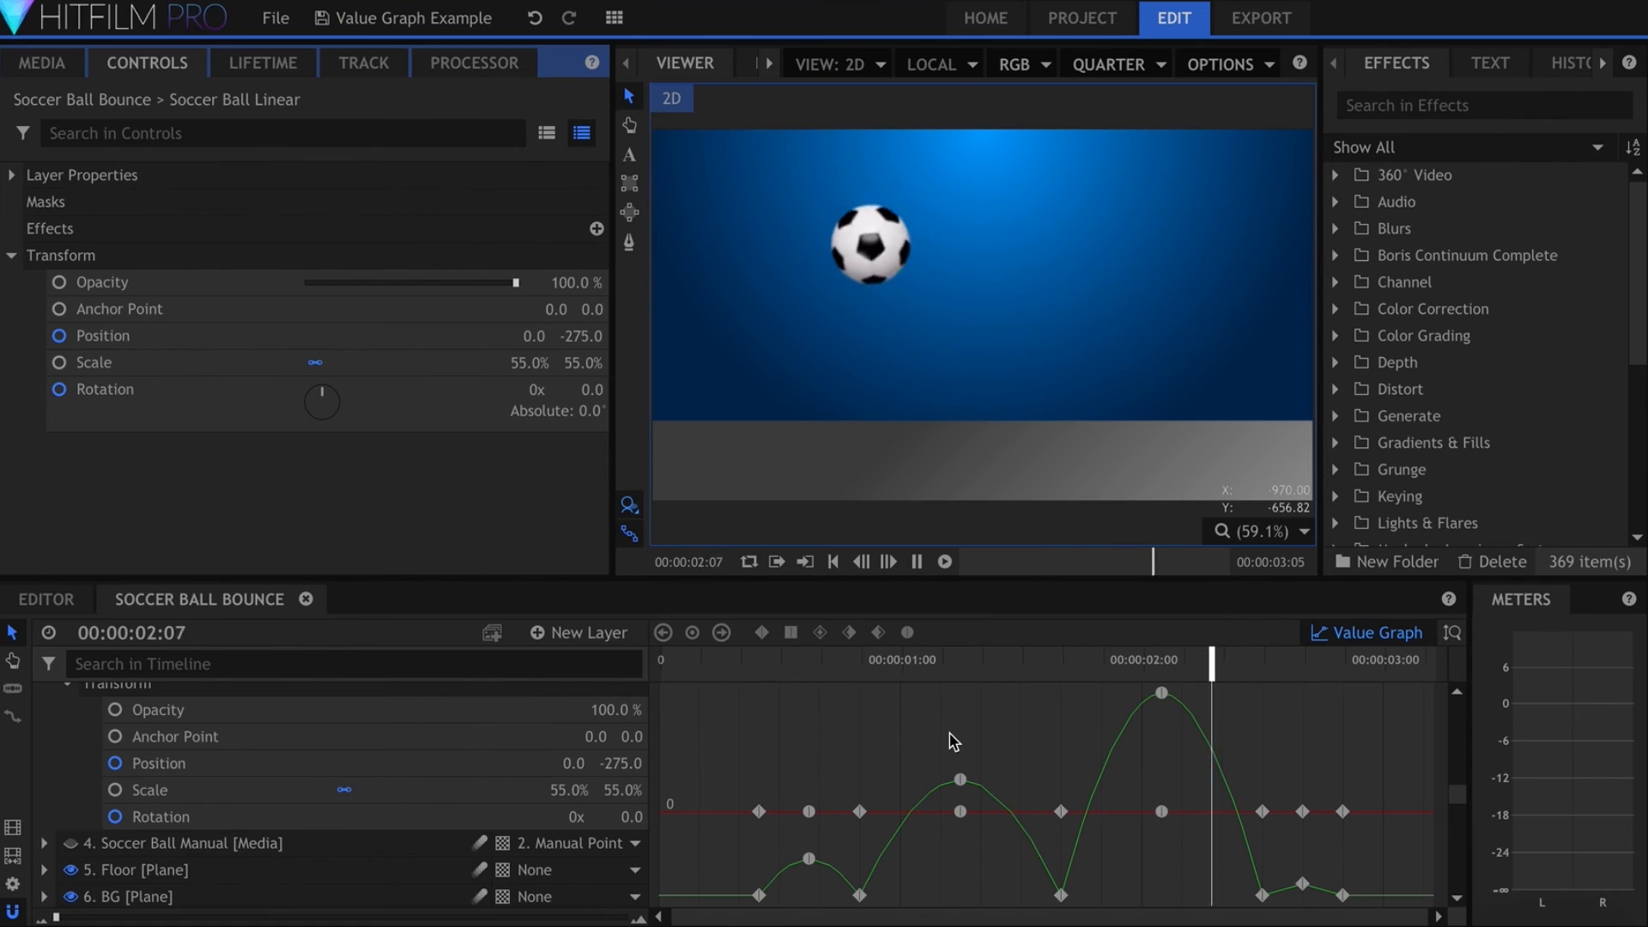
pyautogui.press('space')
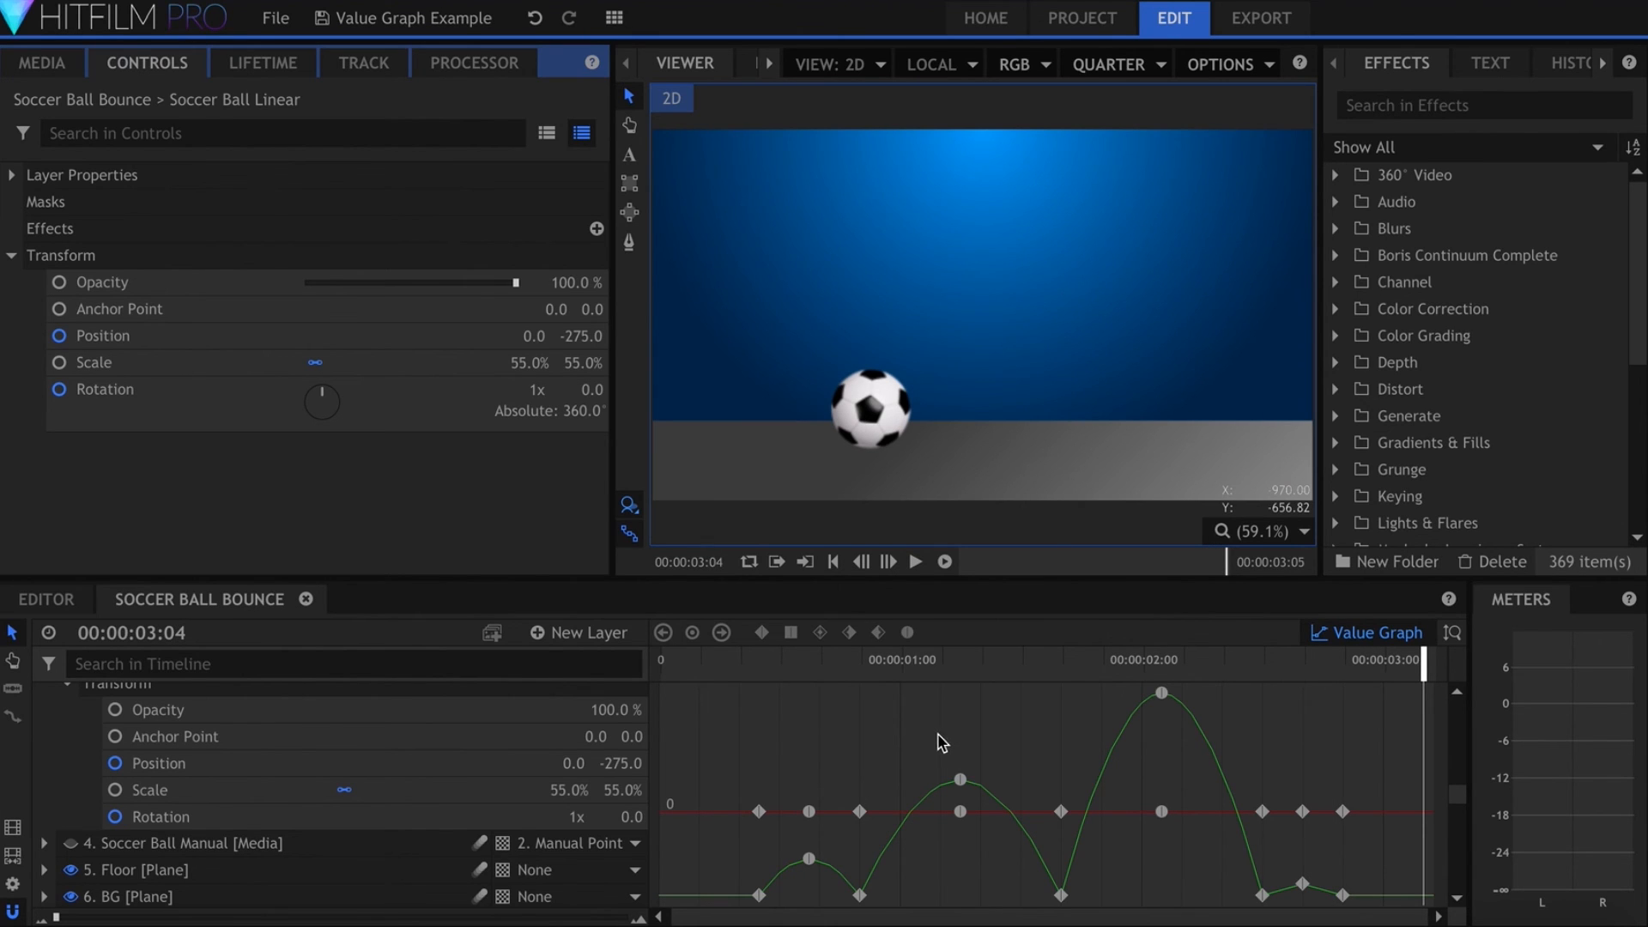
# - Display the Rotation curve in the Value Graph, convert both its keyframes to Manual Bezier, and play back the spin
pyautogui.press('Home')
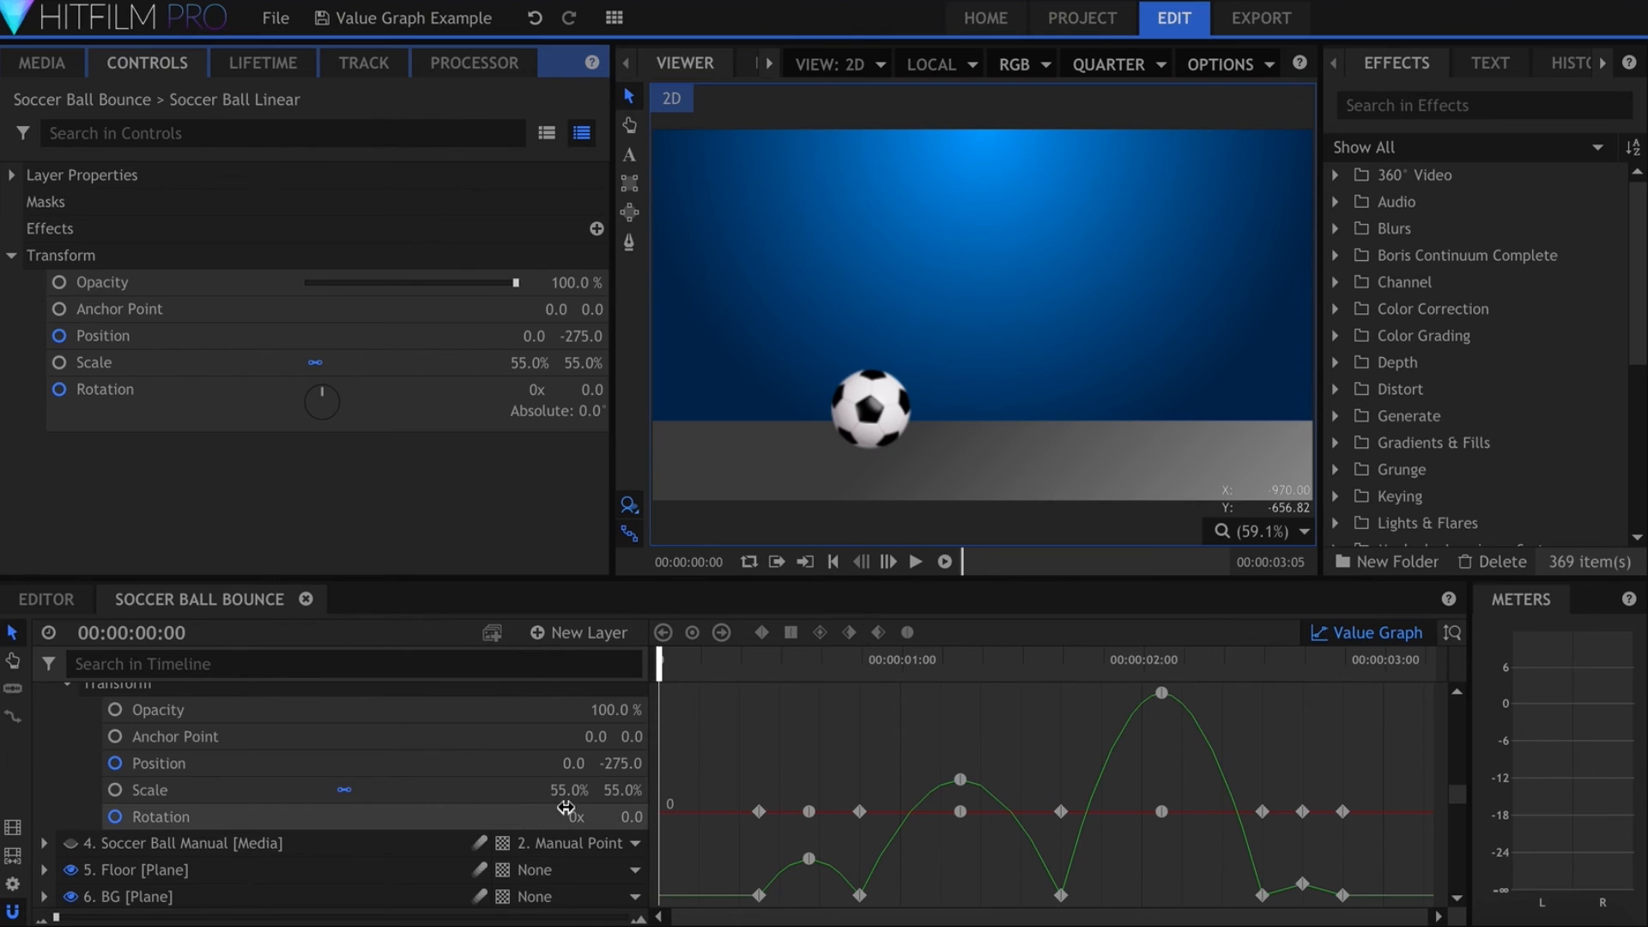
pyautogui.click(489, 816)
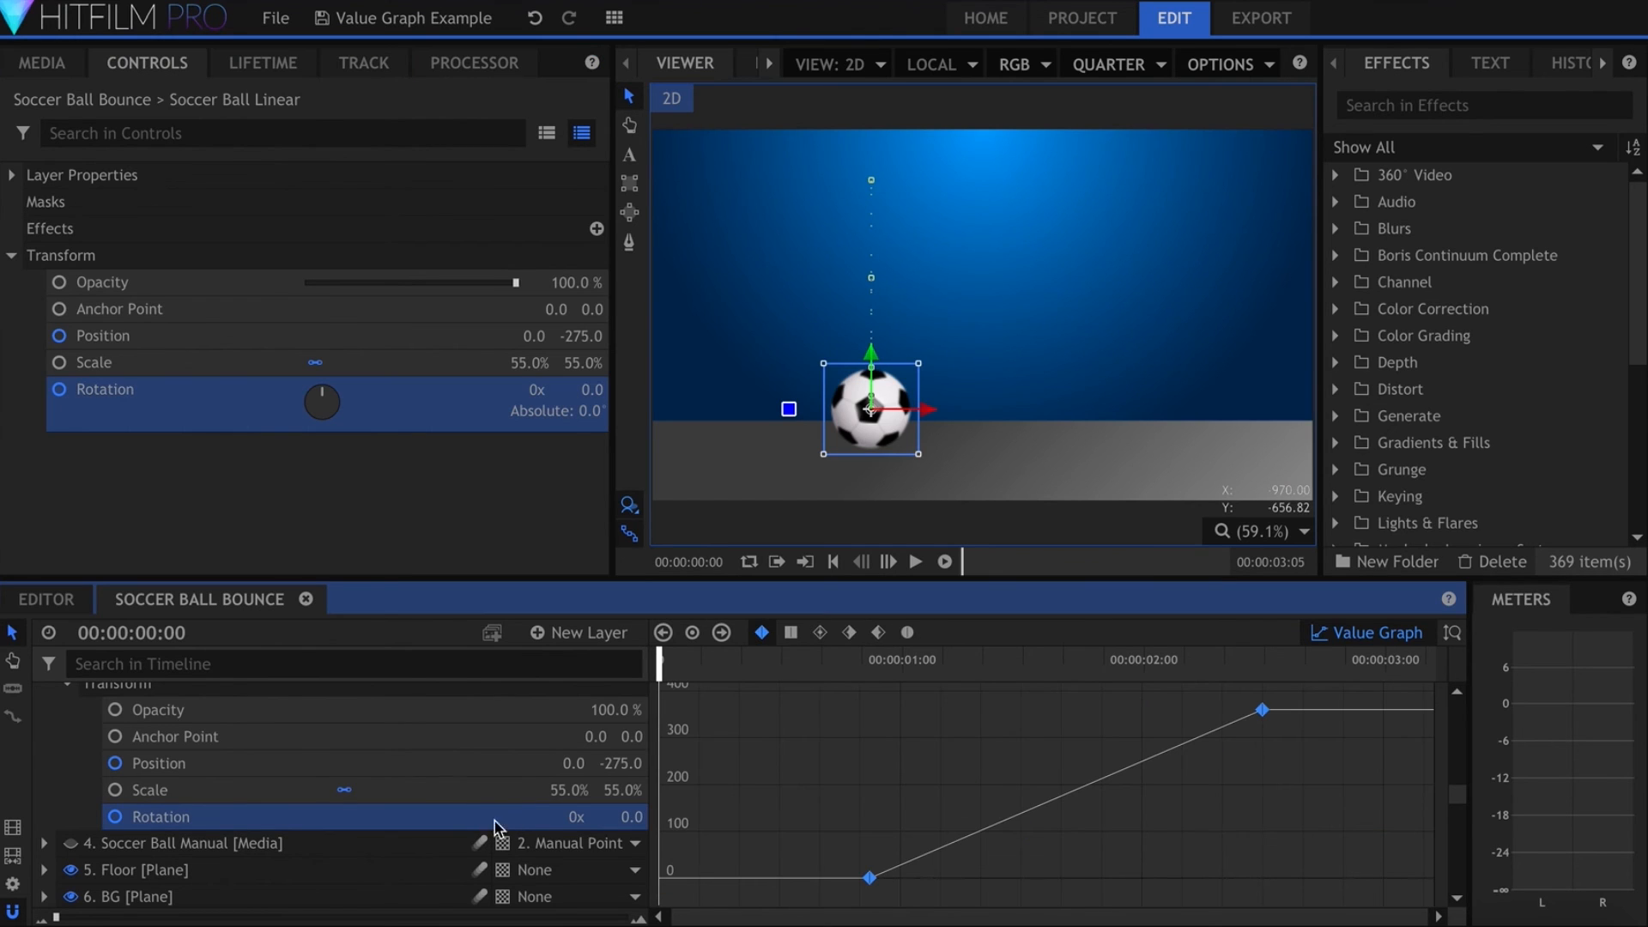
pyautogui.click(864, 812)
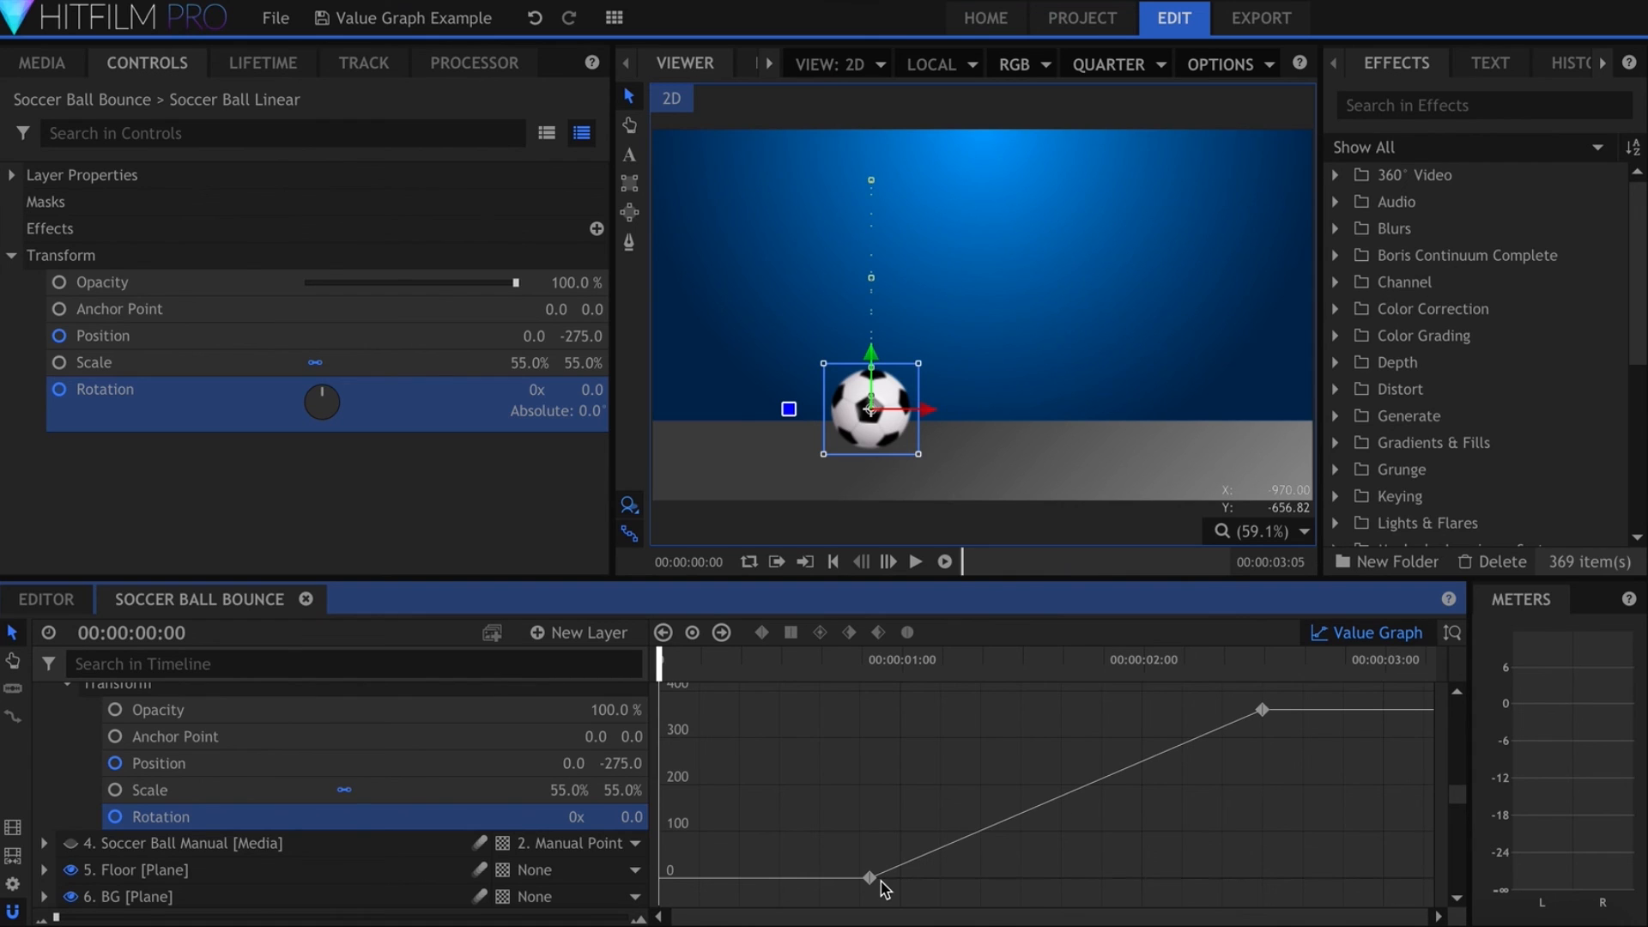
pyautogui.click(550, 550)
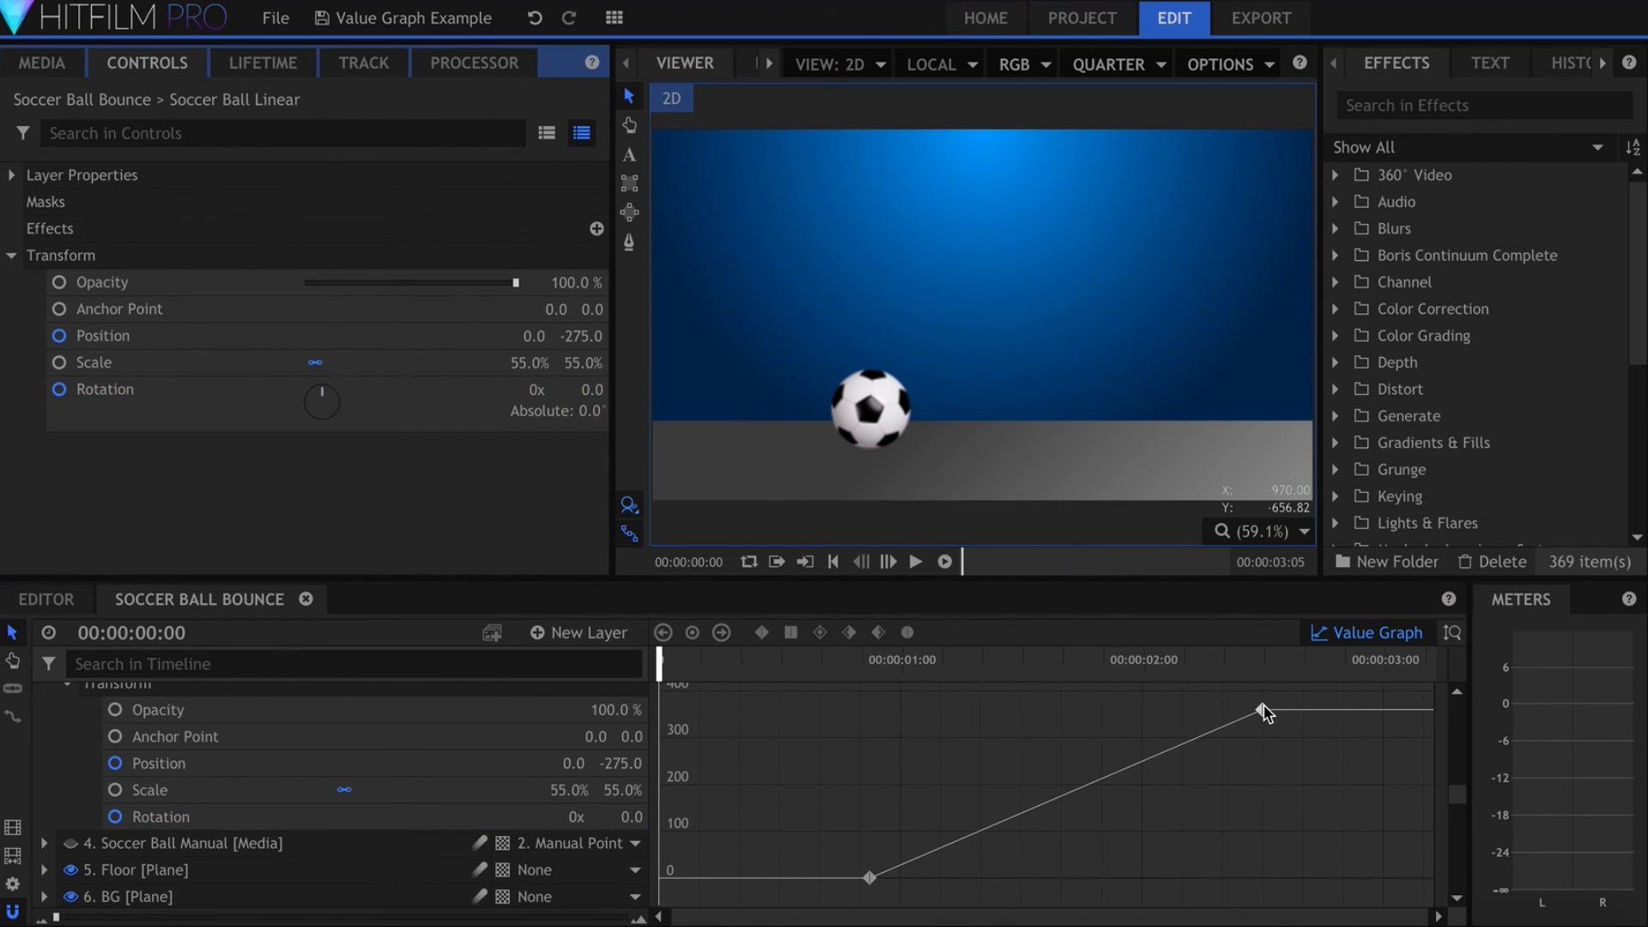
pyautogui.click(1262, 711)
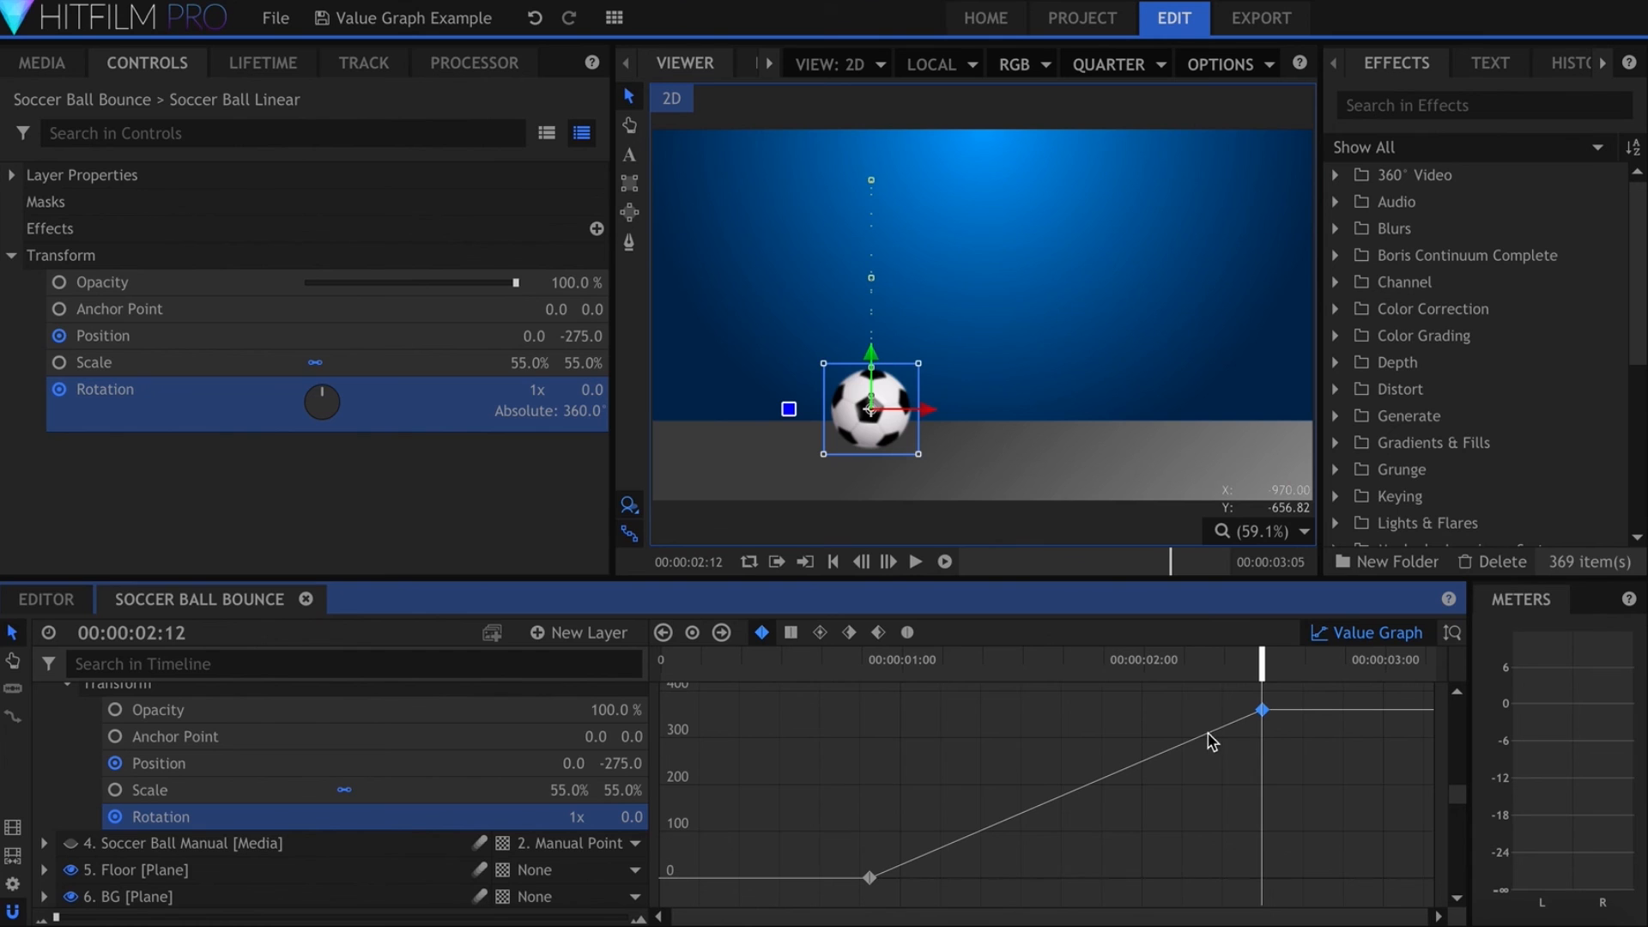
pyautogui.click(913, 634)
pyautogui.click(869, 877)
pyautogui.click(908, 635)
pyautogui.click(891, 803)
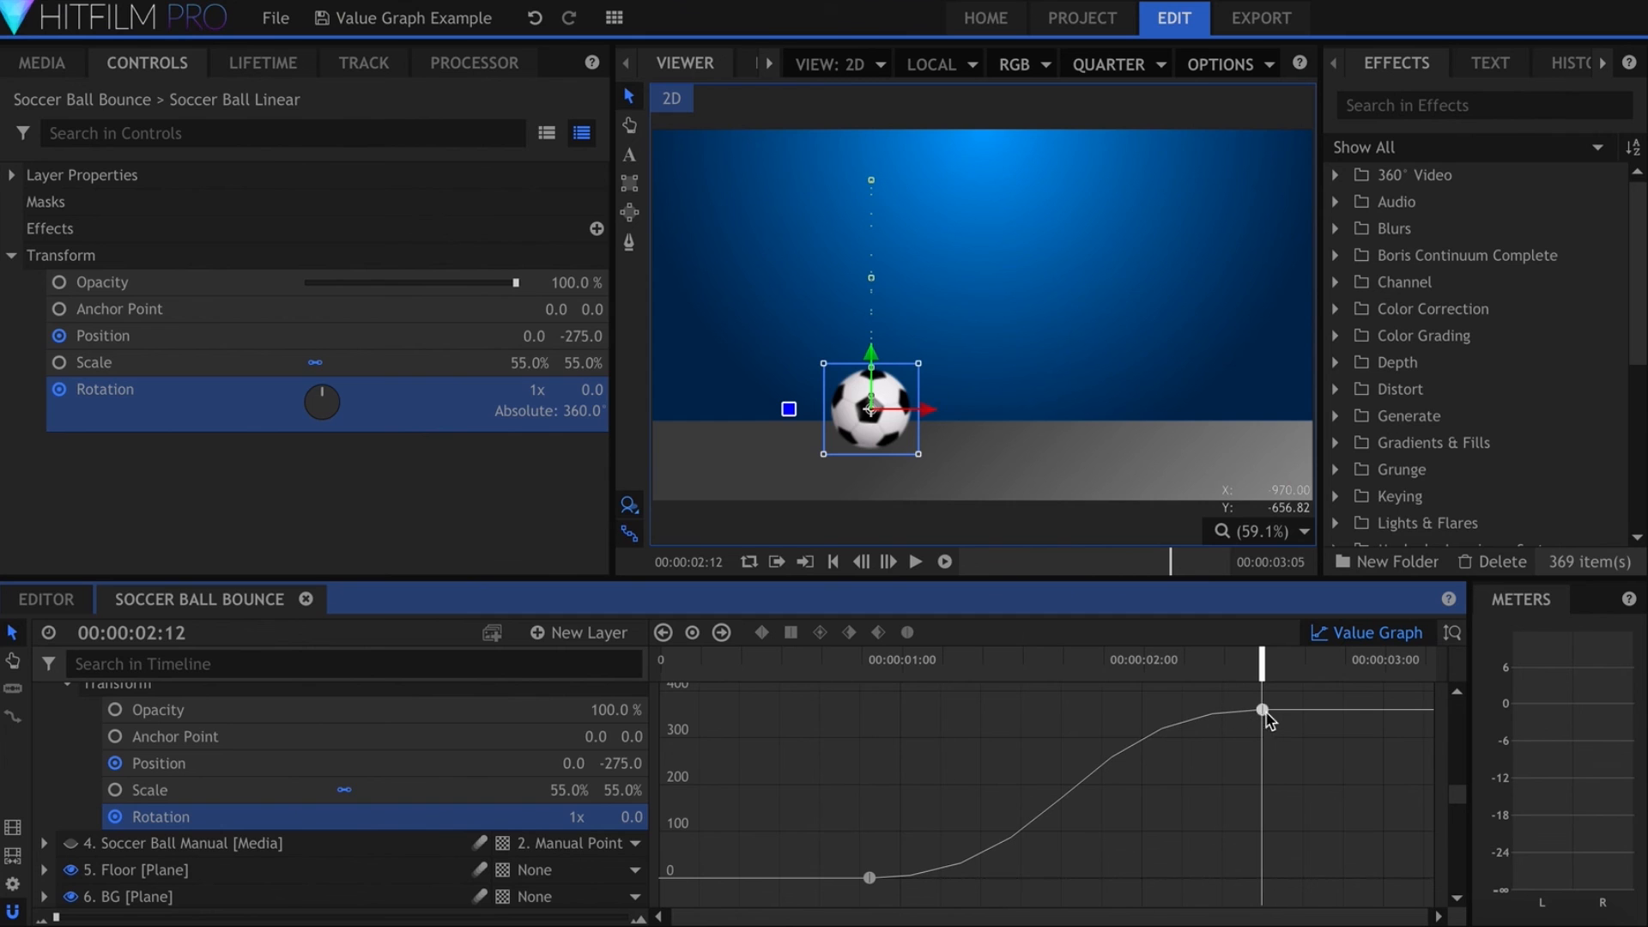
pyautogui.press('space')
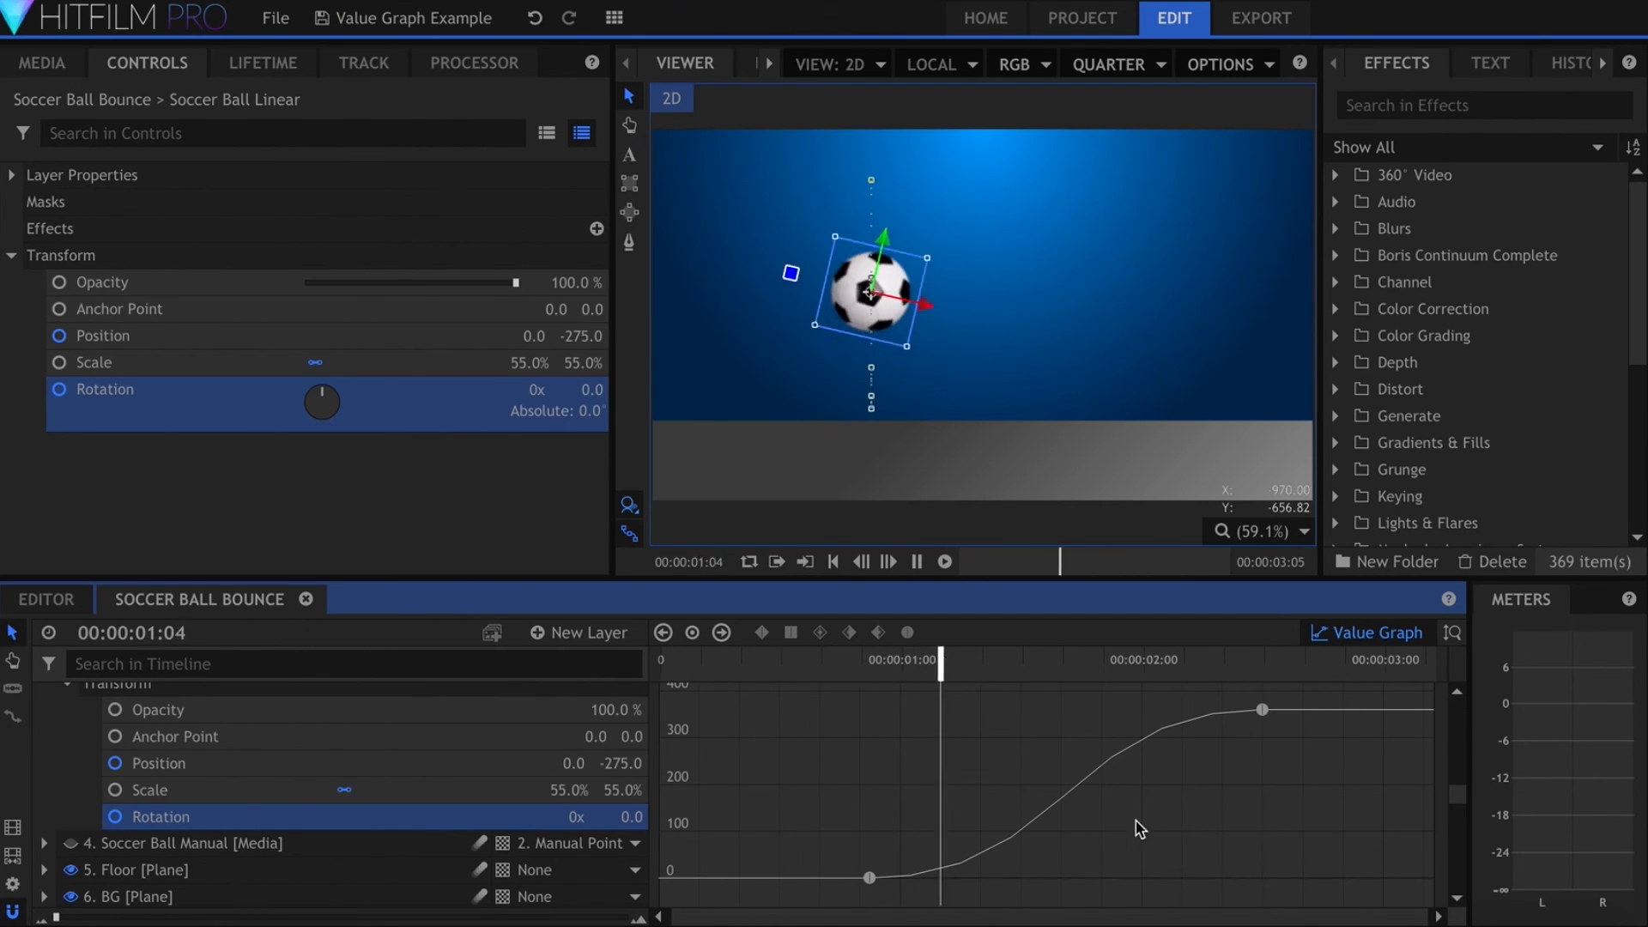
# - Try lengthening the outgoing Bezier handle of the first Rotation keyframe to about 00:00:02:12, preview the spin, and undo the change
pyautogui.click(868, 877)
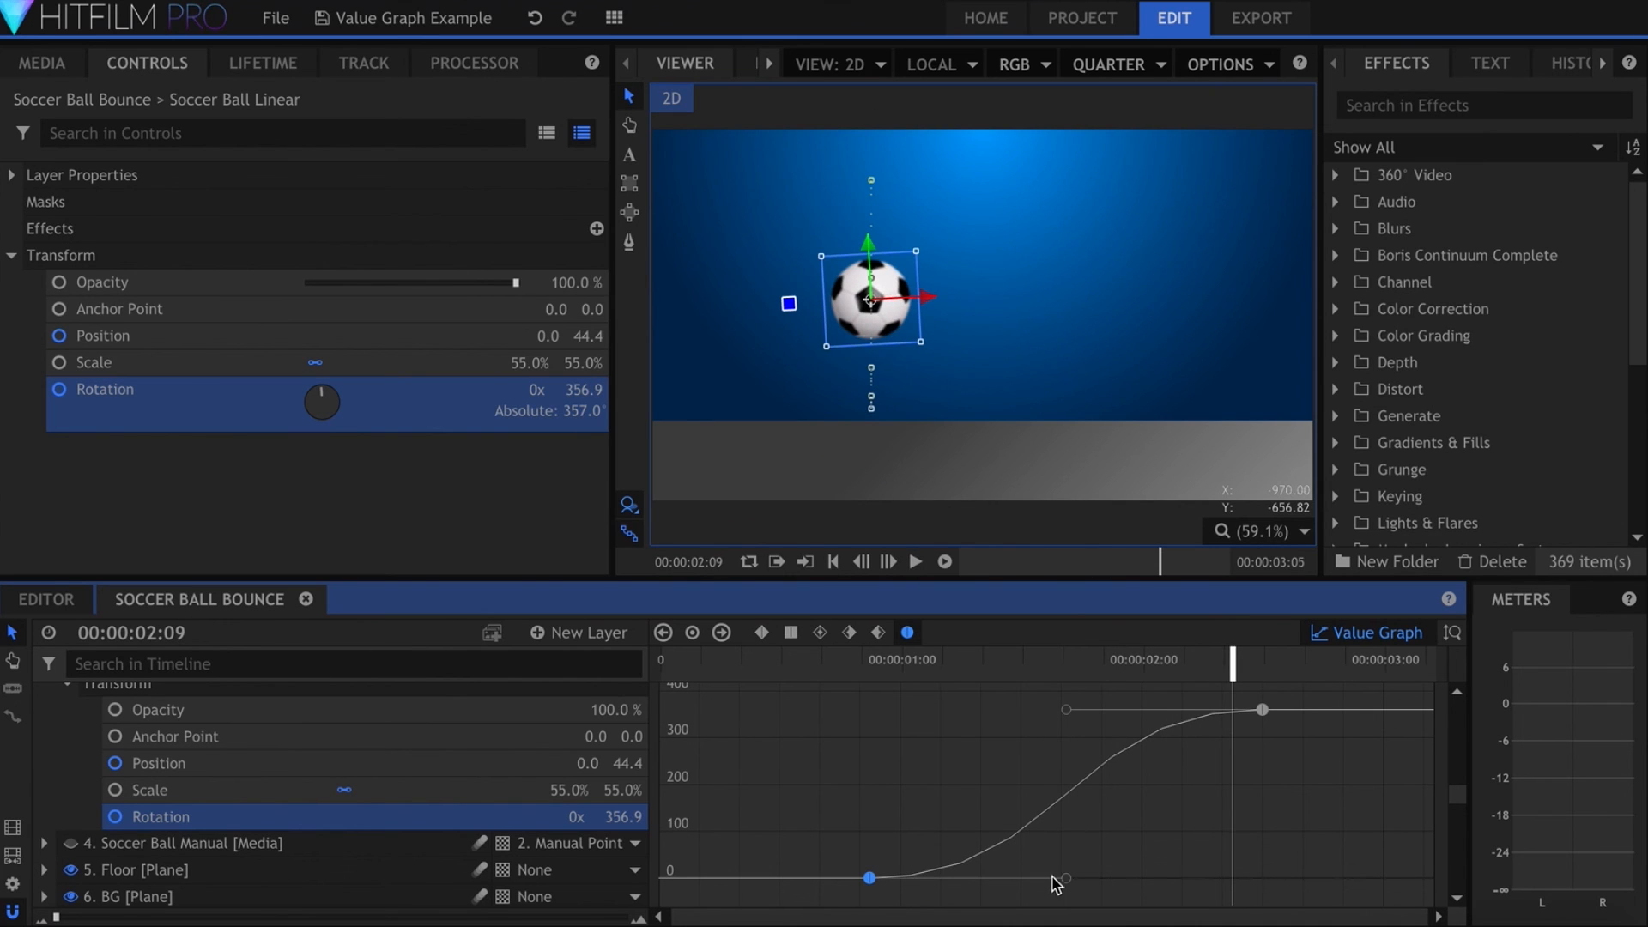
pyautogui.moveTo(1064, 877); pyautogui.dragTo(1261, 872)
pyautogui.press('Home')
pyautogui.click(1300, 847)
pyautogui.press('space')
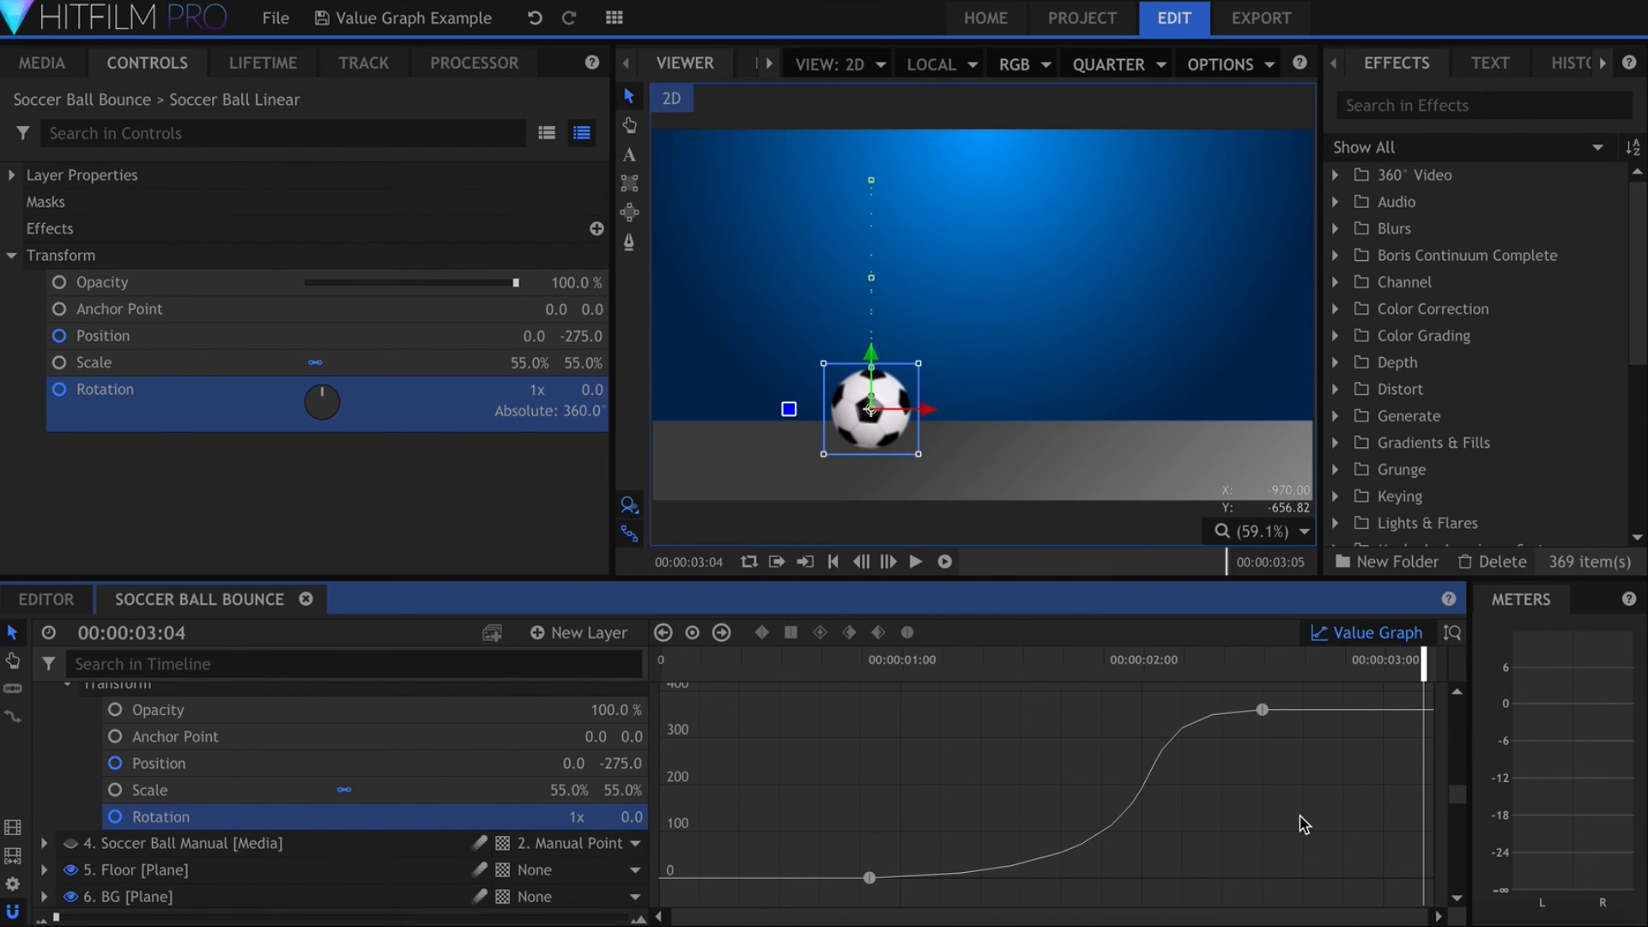
pyautogui.press('Home')
pyautogui.press('space')
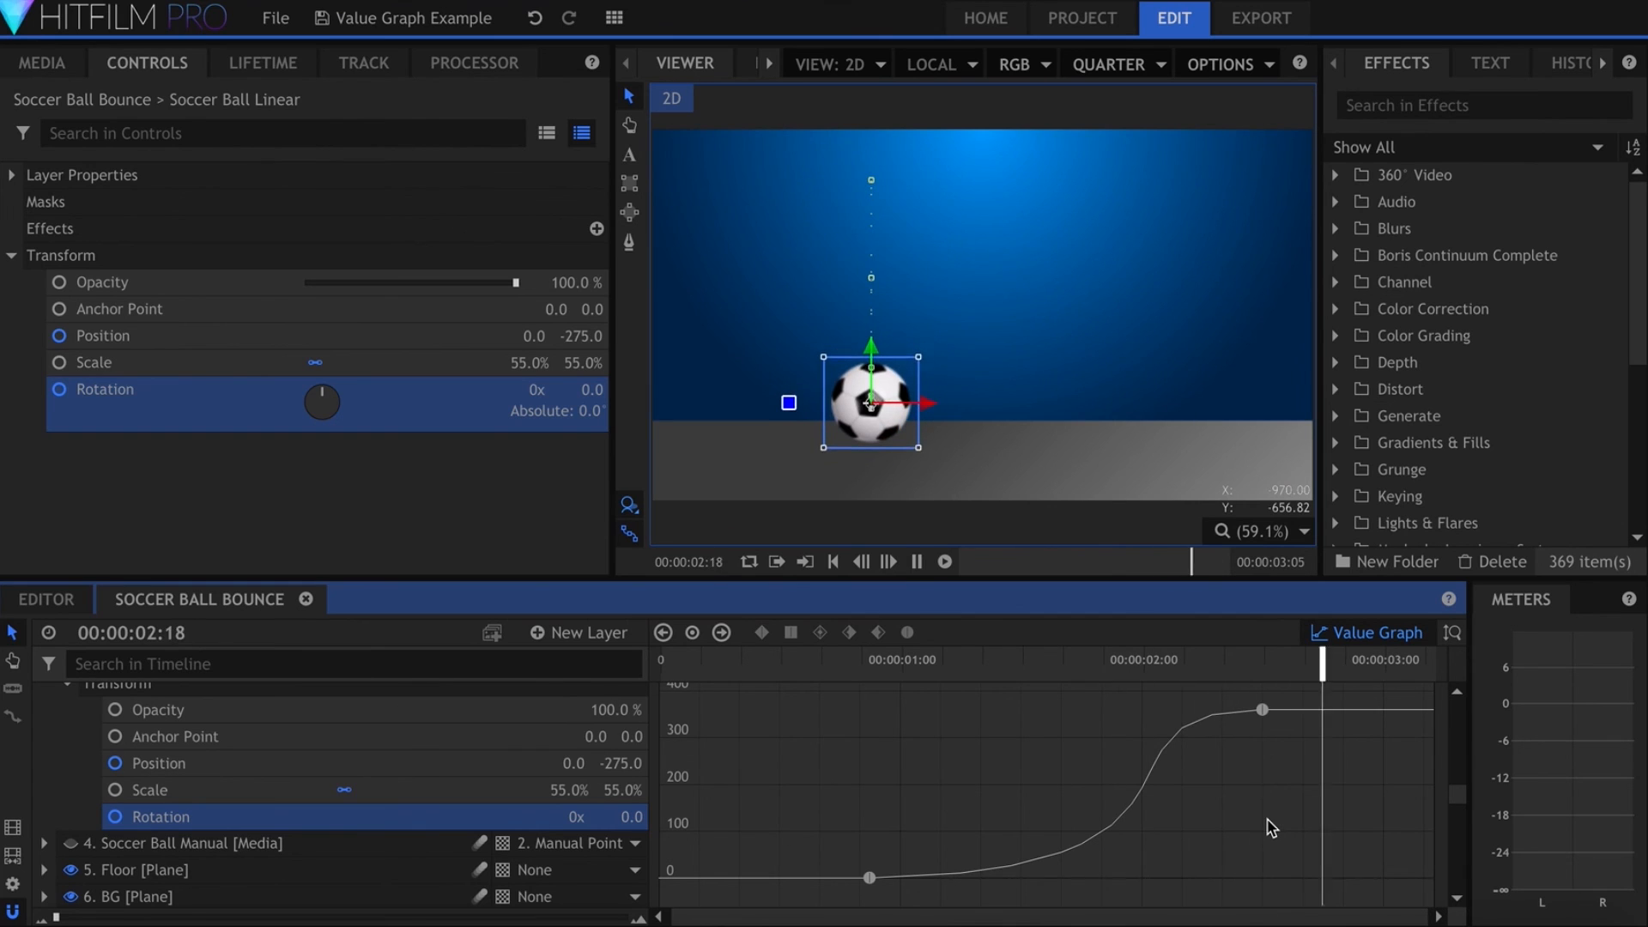
pyautogui.press('Home')
pyautogui.press('space')
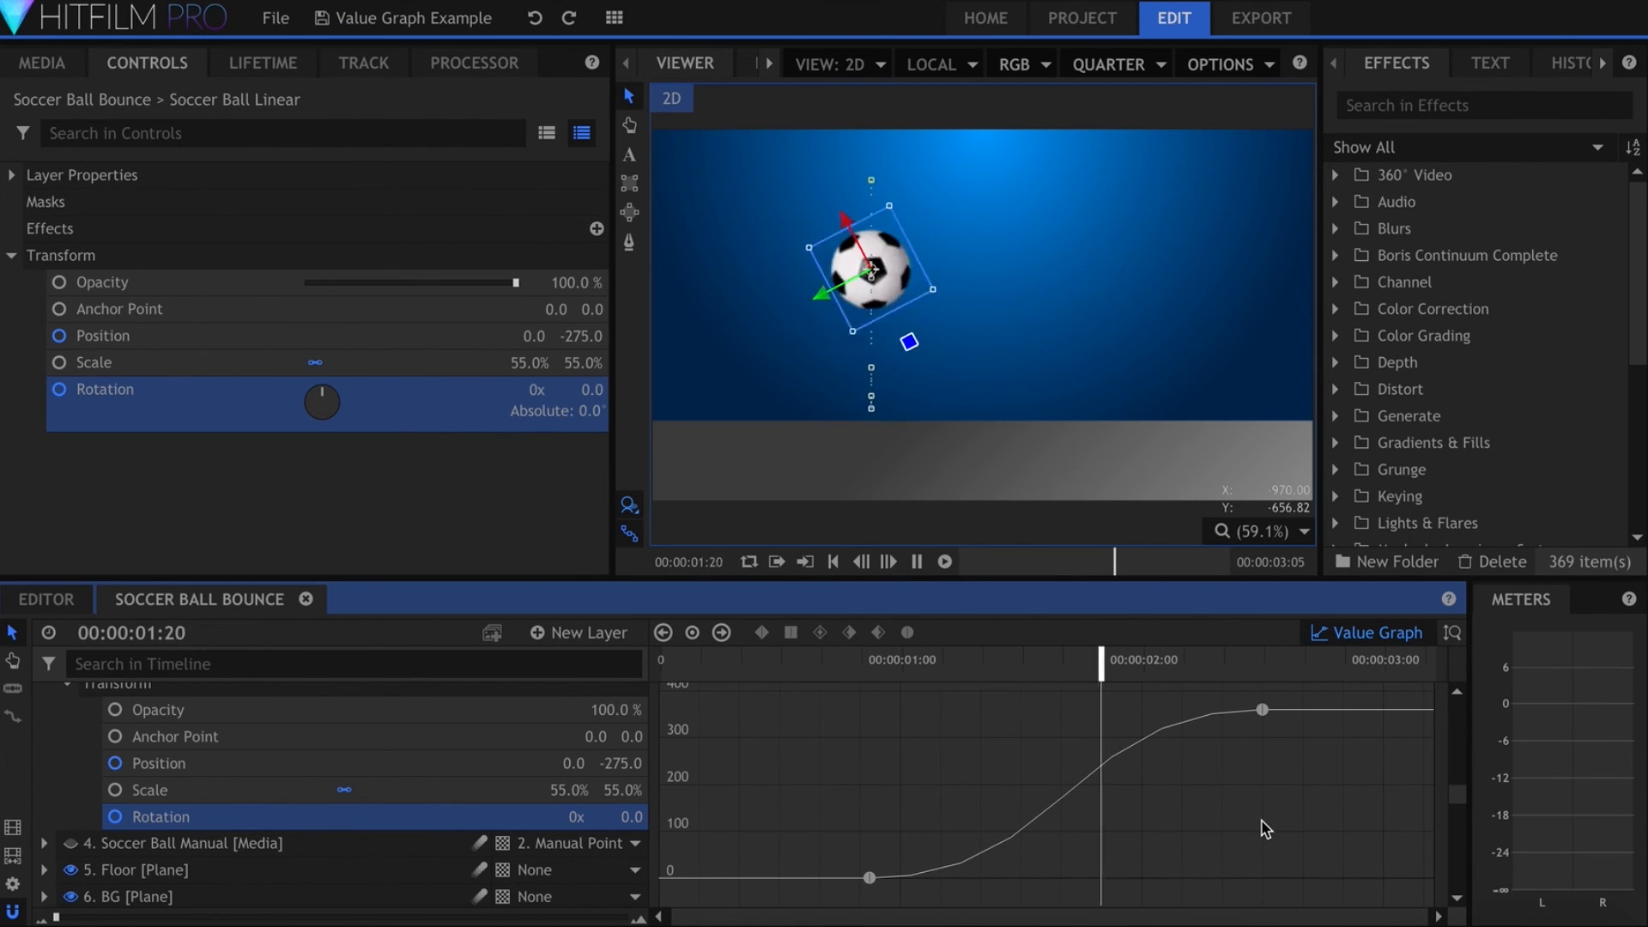
pyautogui.press('space')
pyautogui.press('Home')
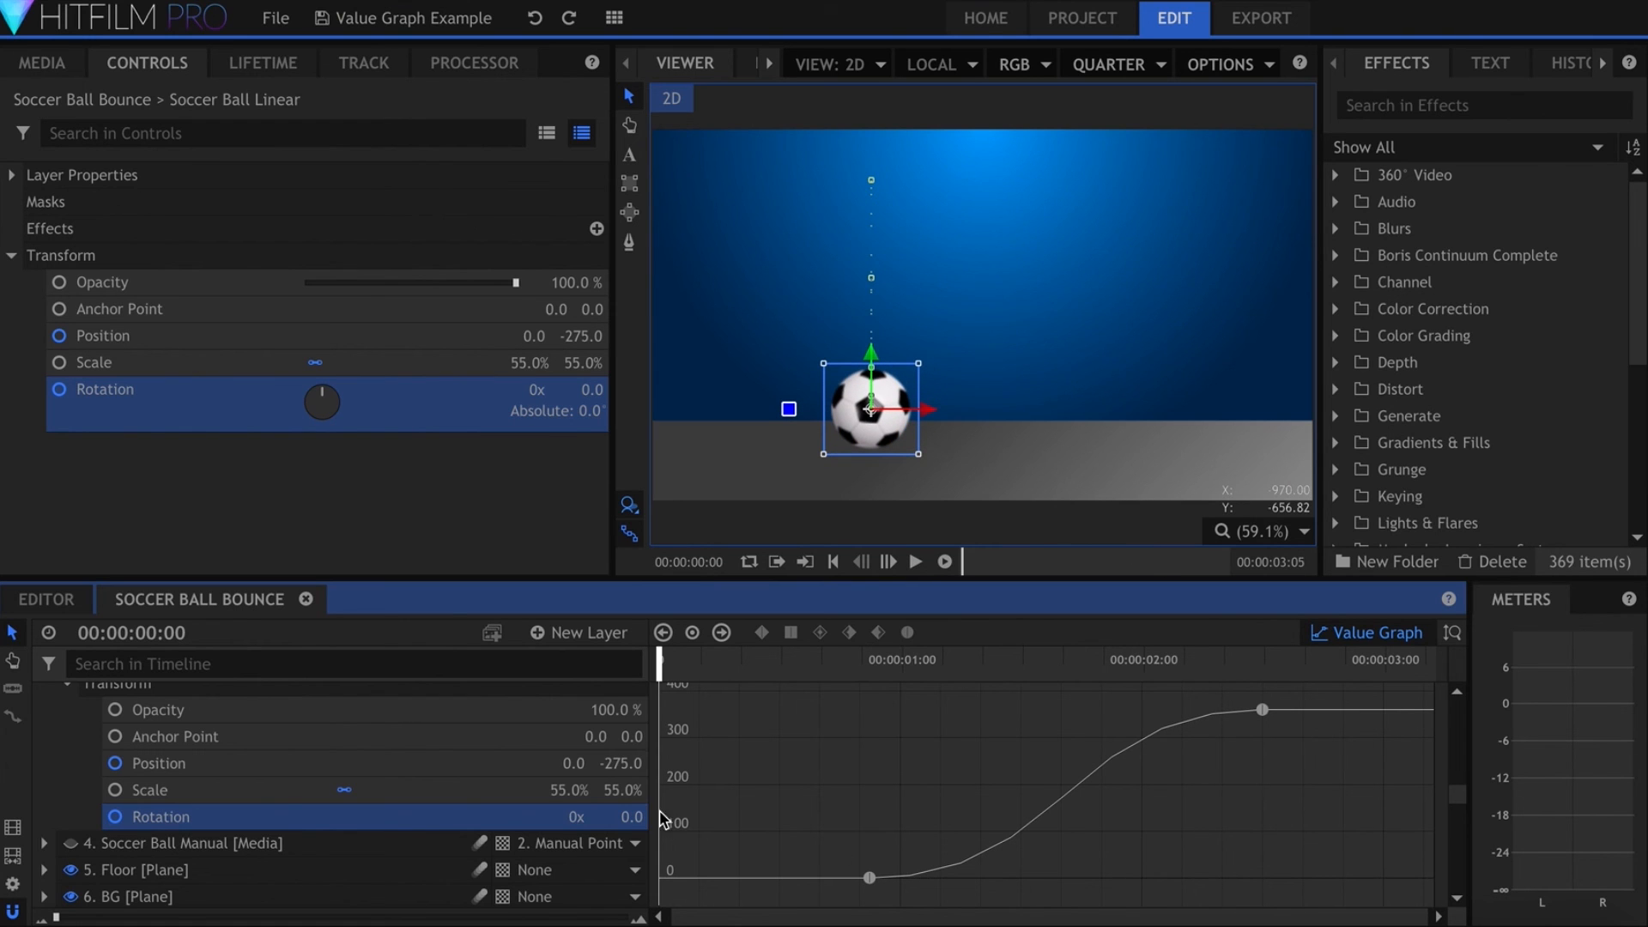
# - Bring the Soccer Ball Linear layer's header into view and scrub the playhead to 00:00:02:17 to inspect the ball
pyautogui.scroll(3, 569, 795)
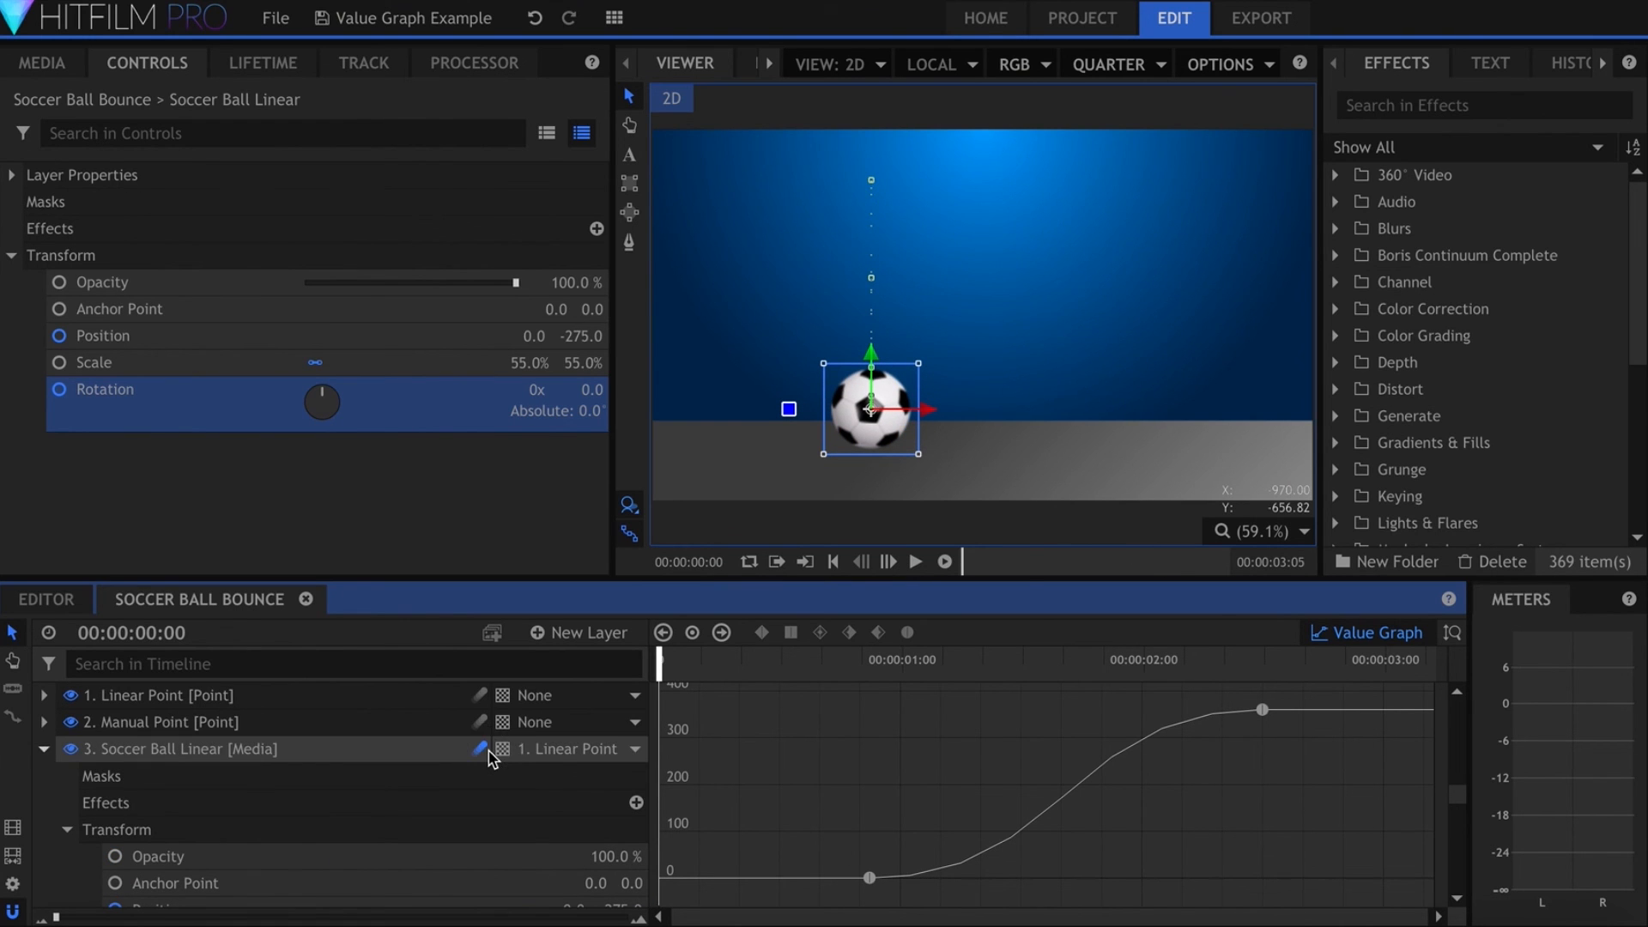
pyautogui.moveTo(1022, 657); pyautogui.dragTo(1320, 719)
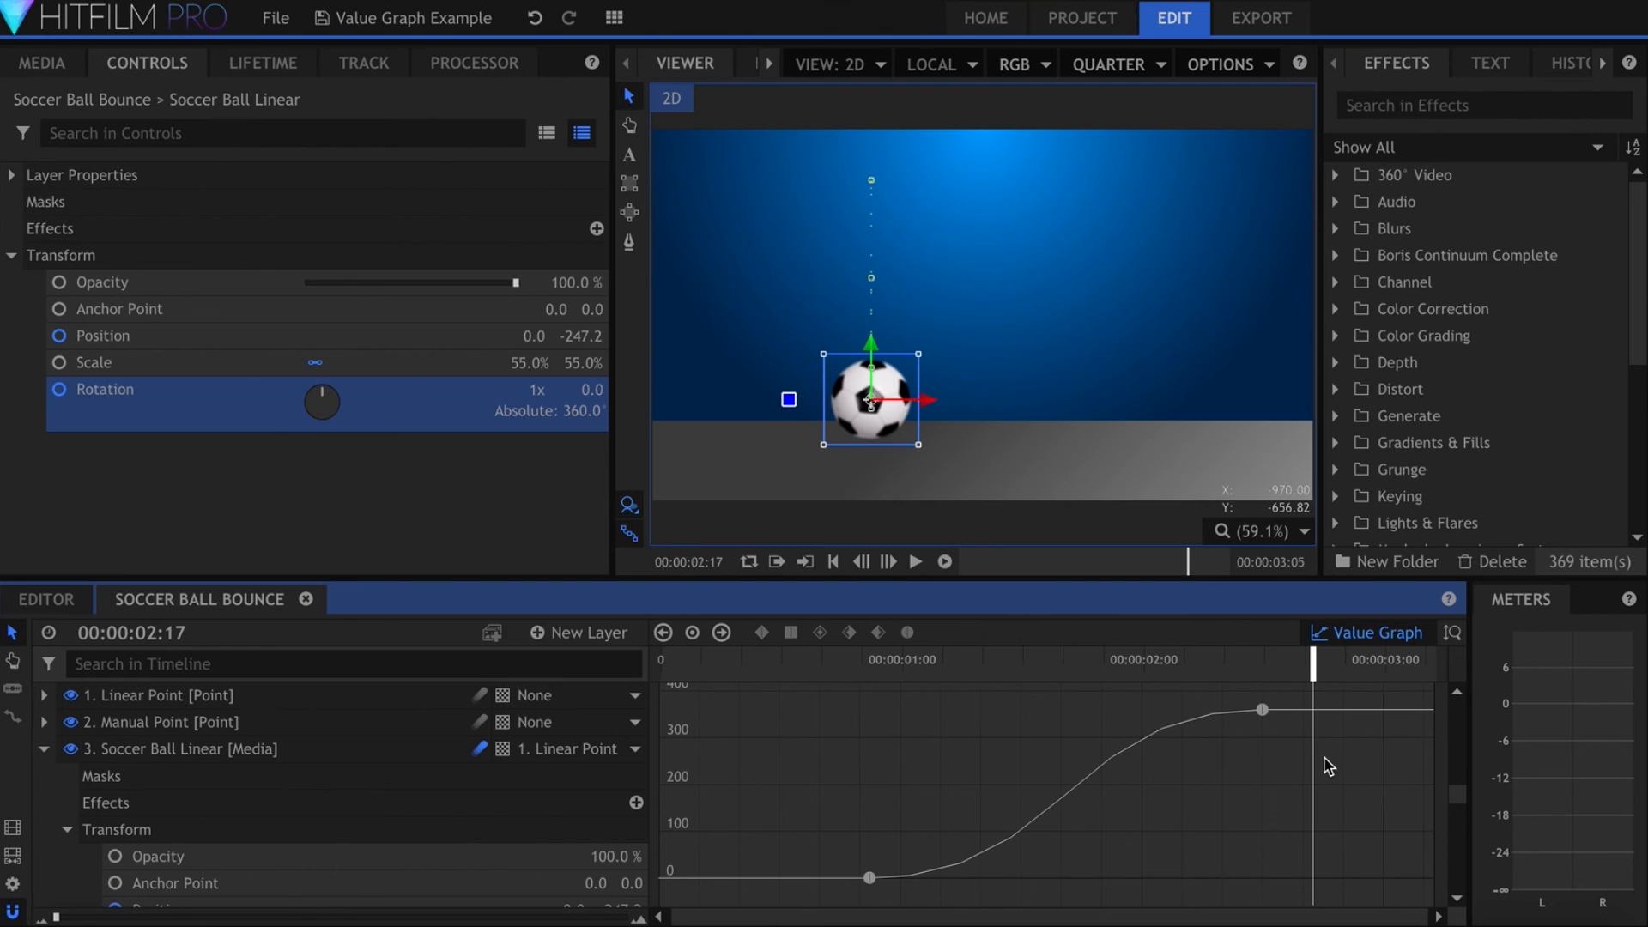